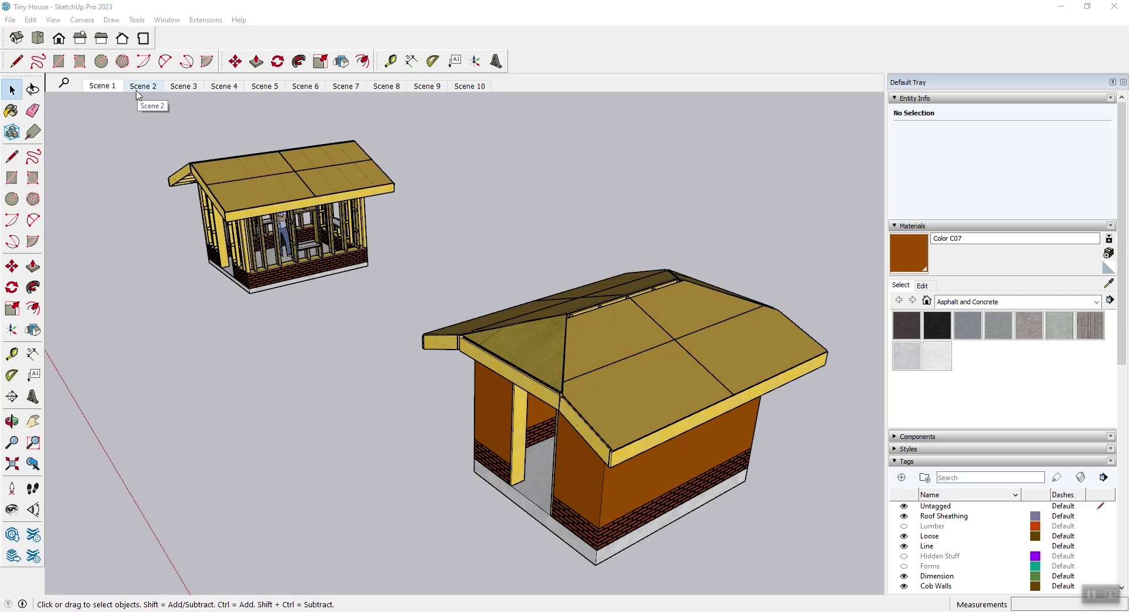
Open Scene 2 and inspect the stud-framed house's concrete slab, brick stem wall and wooden sill plate
click(139, 88)
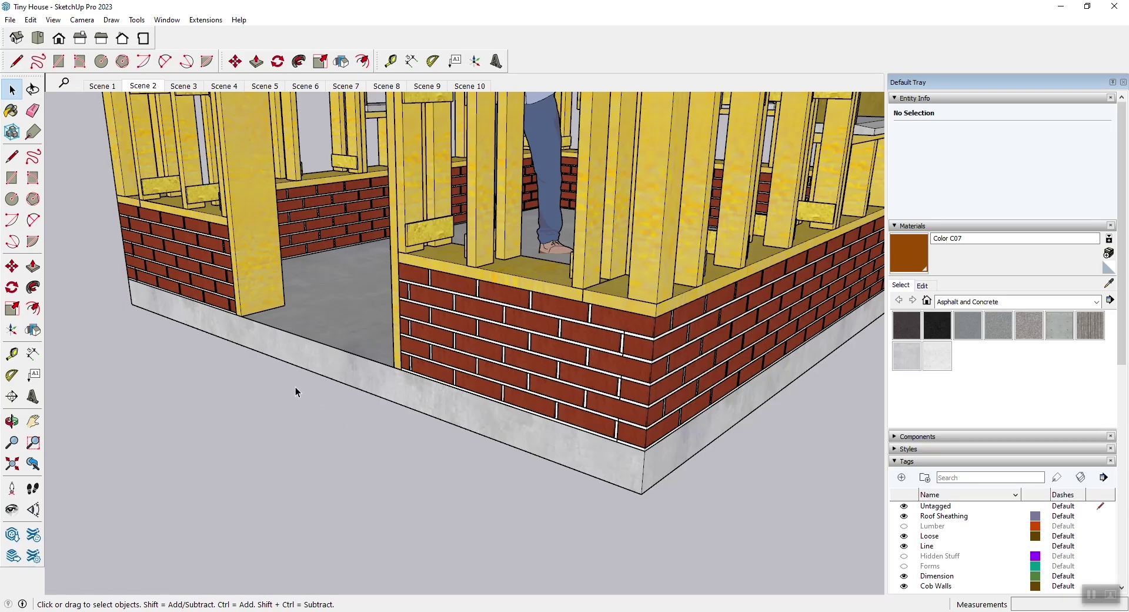
click(351, 369)
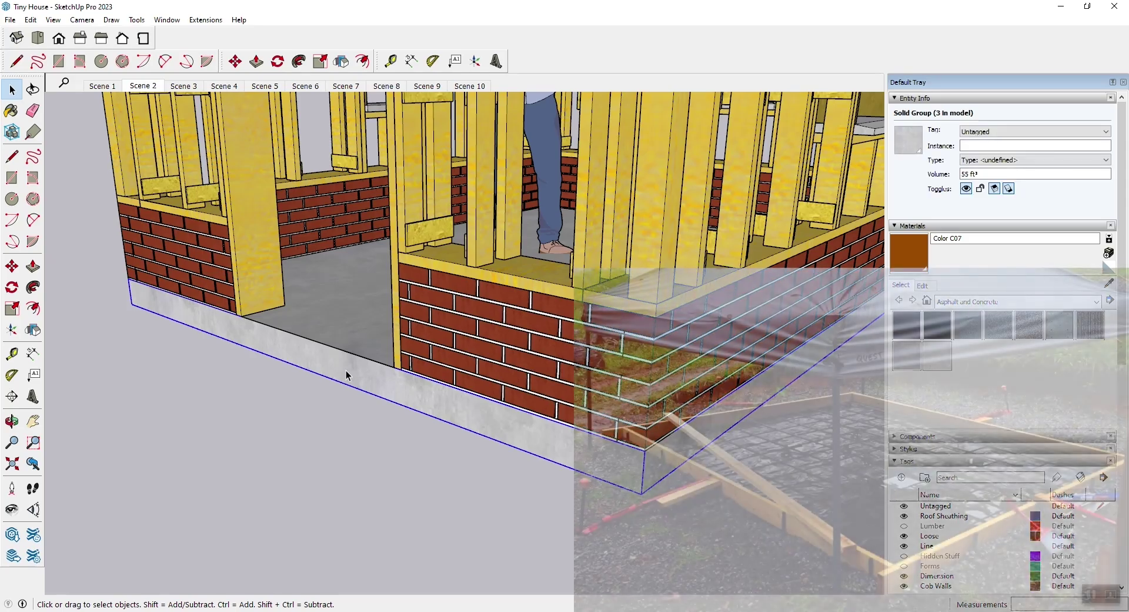
click(448, 361)
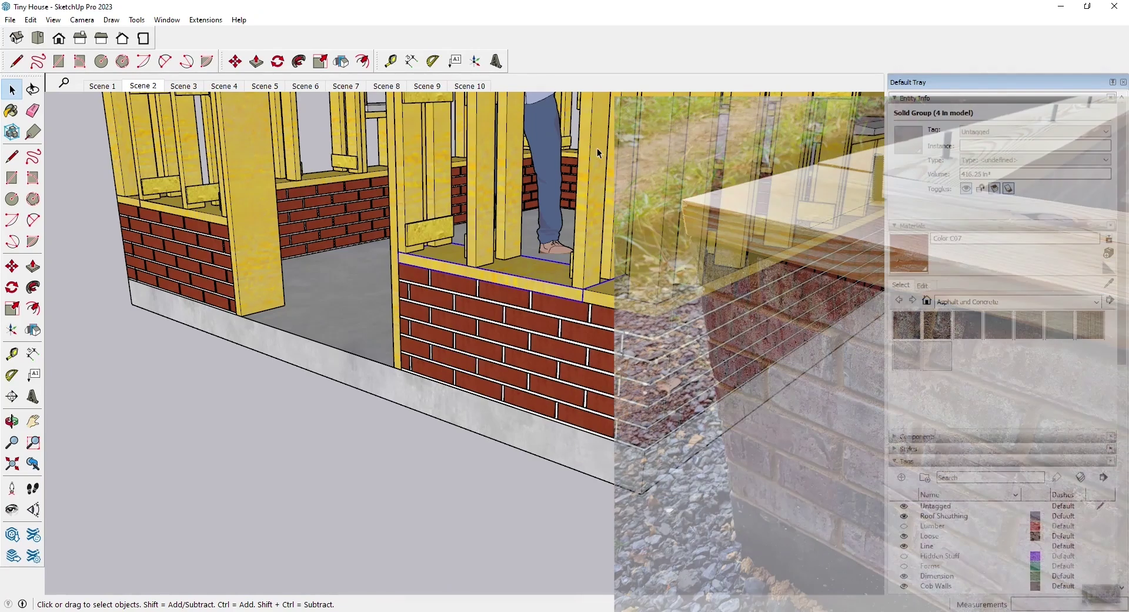
click(497, 266)
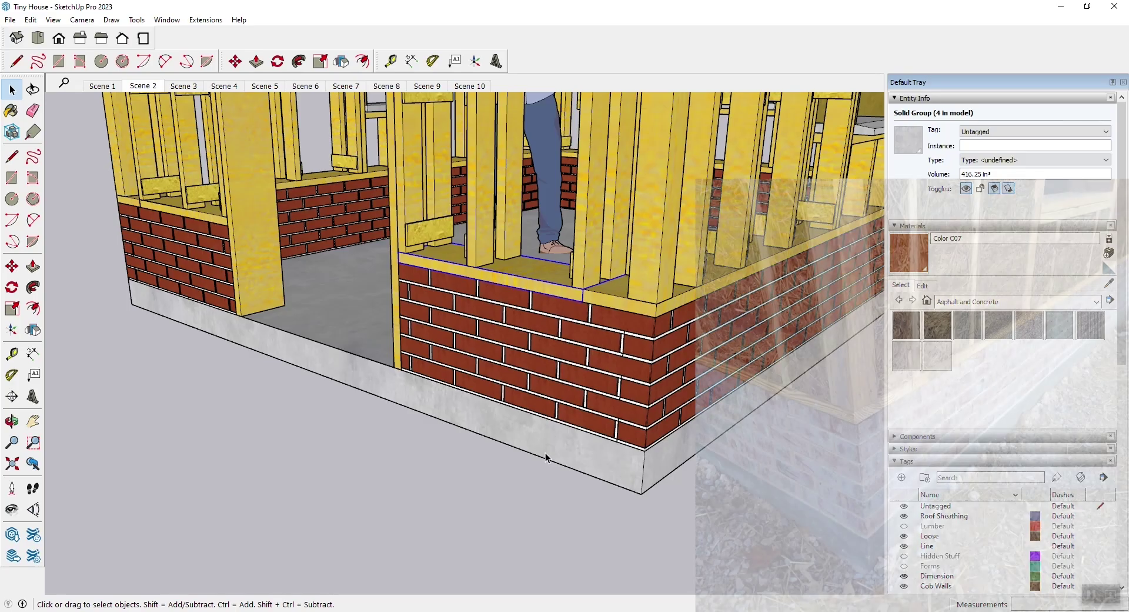
click(416, 280)
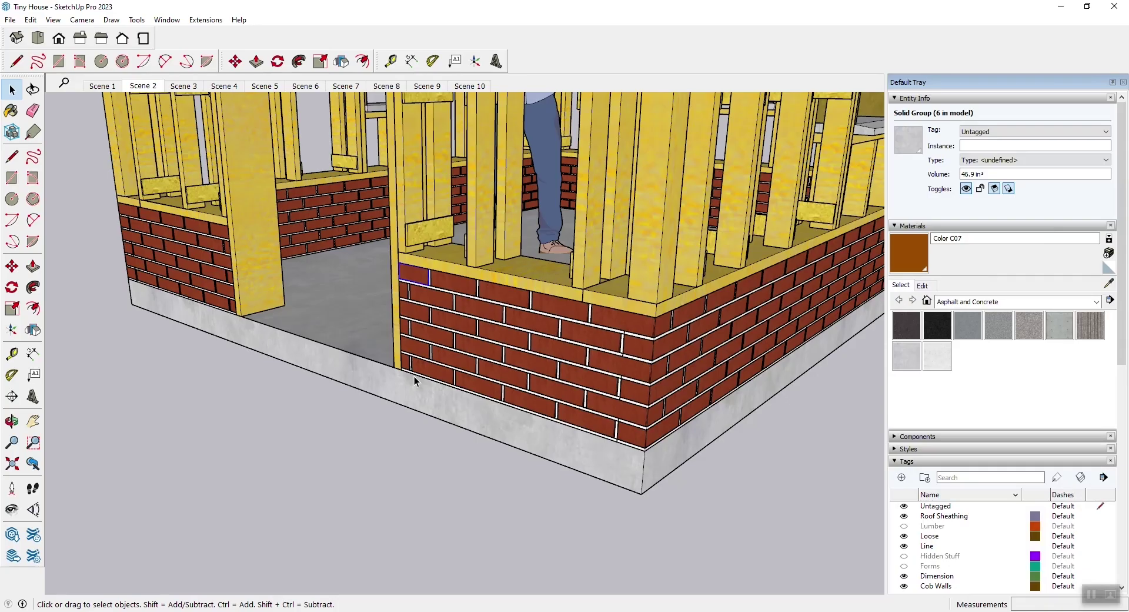
click(422, 293)
click(421, 330)
click(399, 389)
Open Scene 3 and inspect the concrete slab and brick stem wall beneath the cob-walled house
click(183, 86)
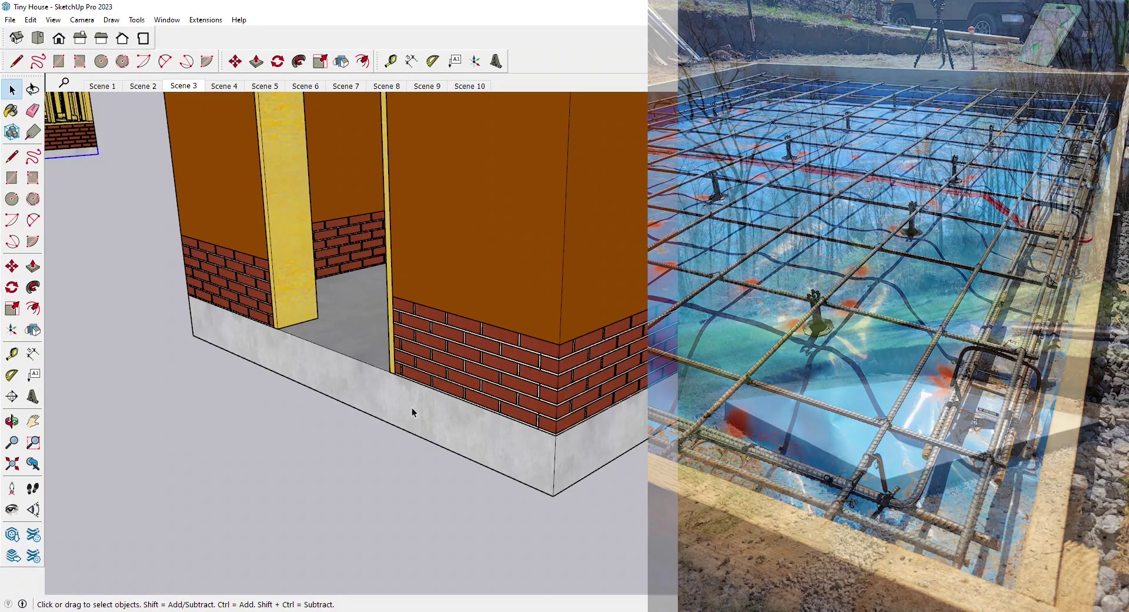
click(378, 393)
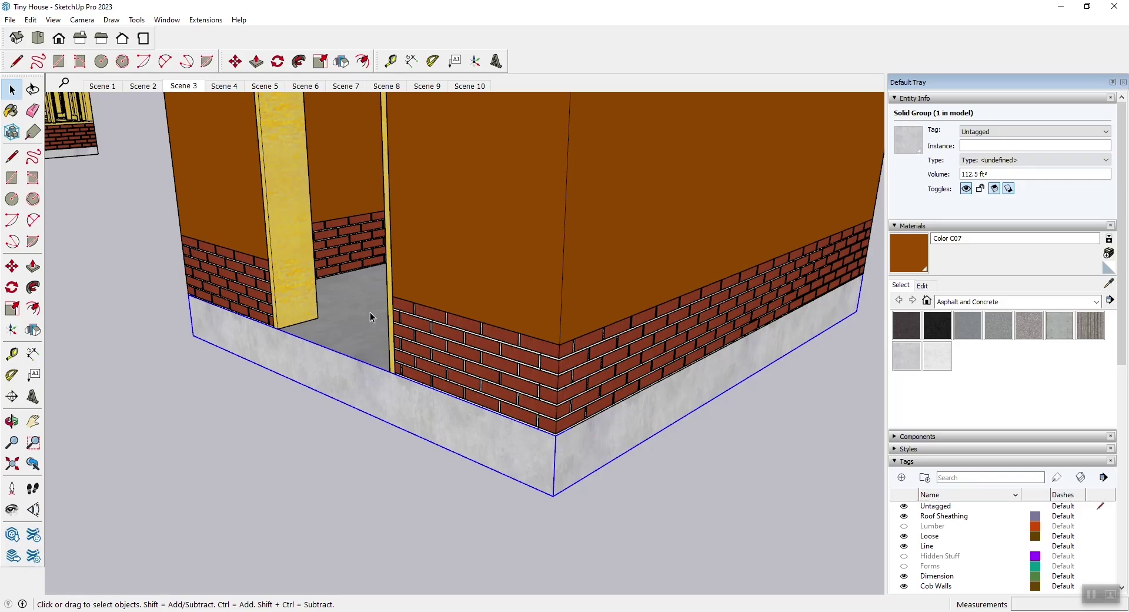
scroll(379, 298, up, 5)
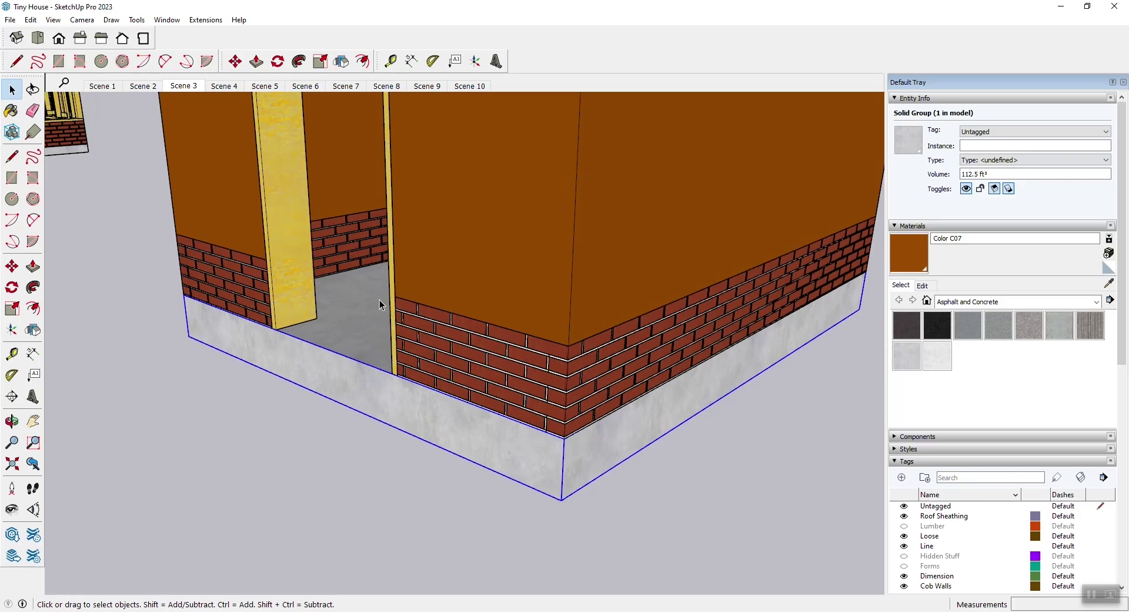
scroll(492, 284, down, 6)
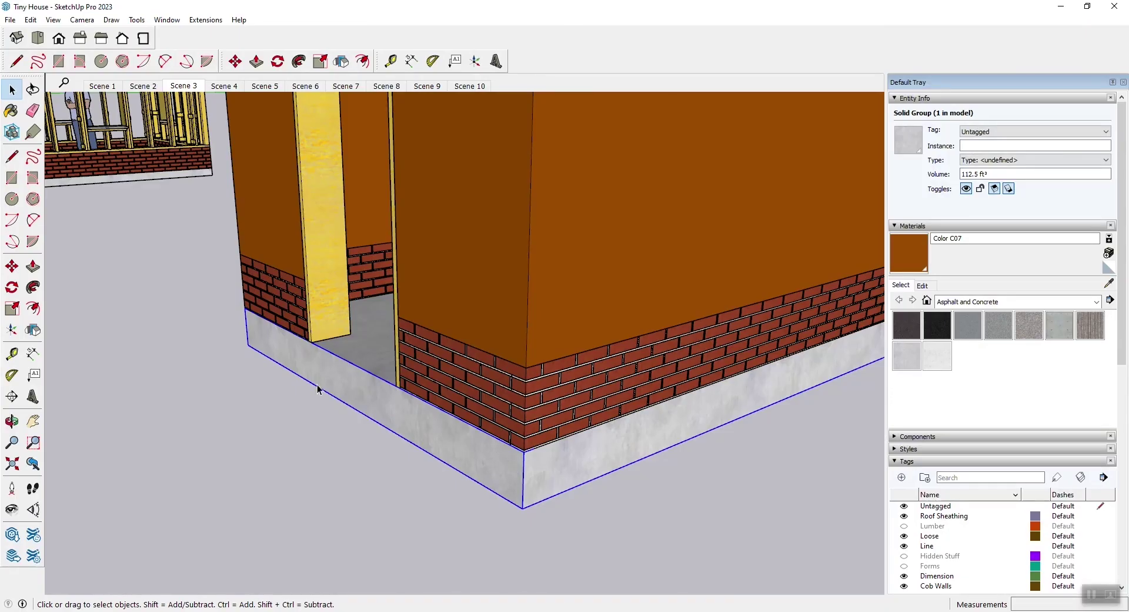
click(218, 87)
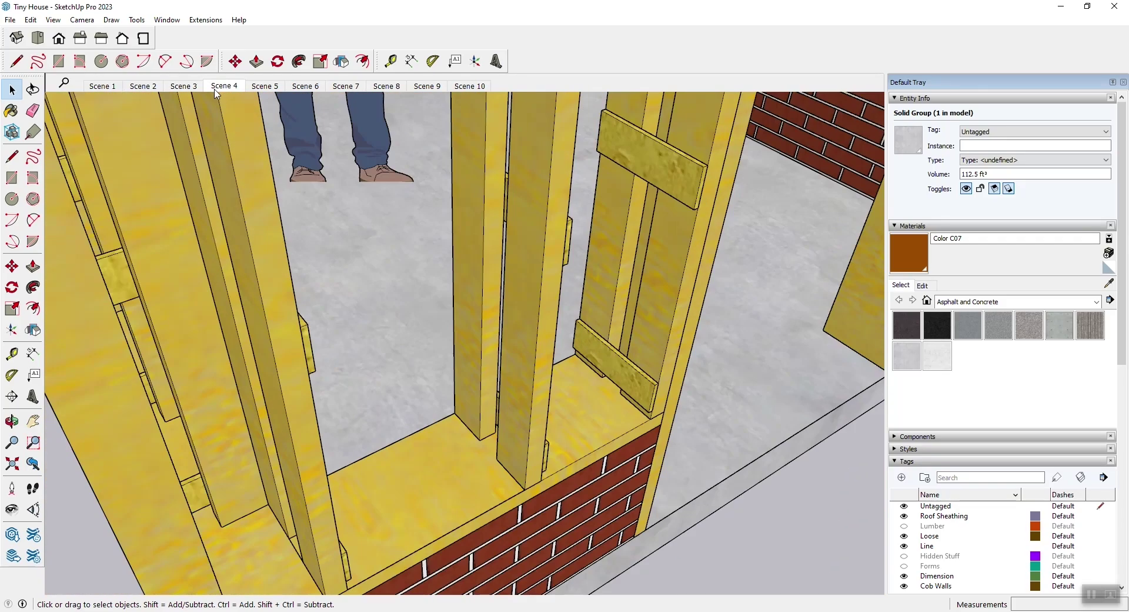
click(181, 87)
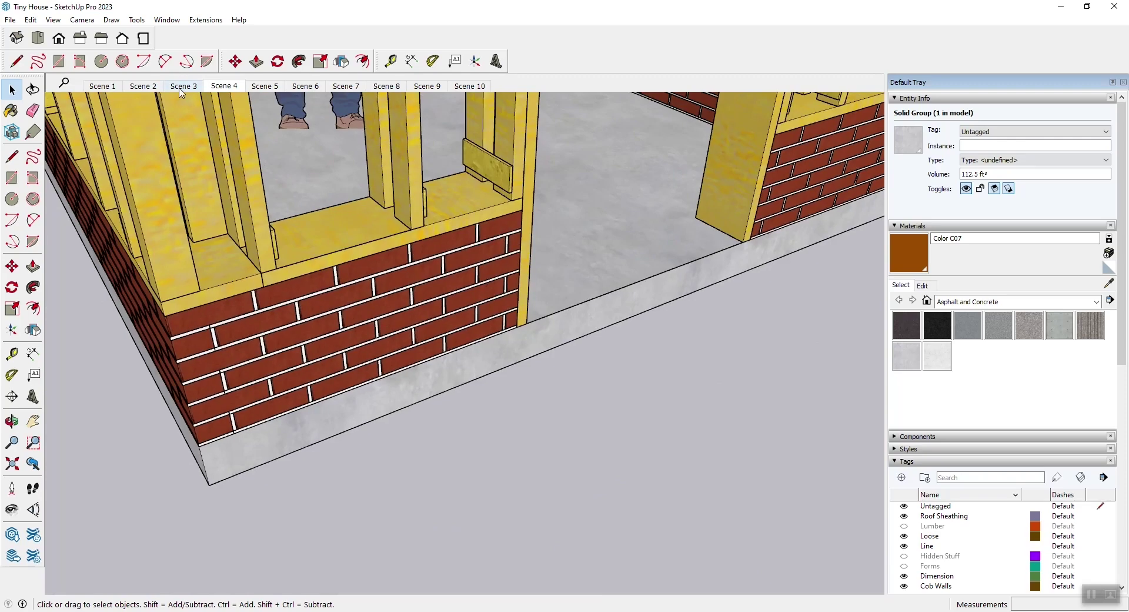
click(182, 87)
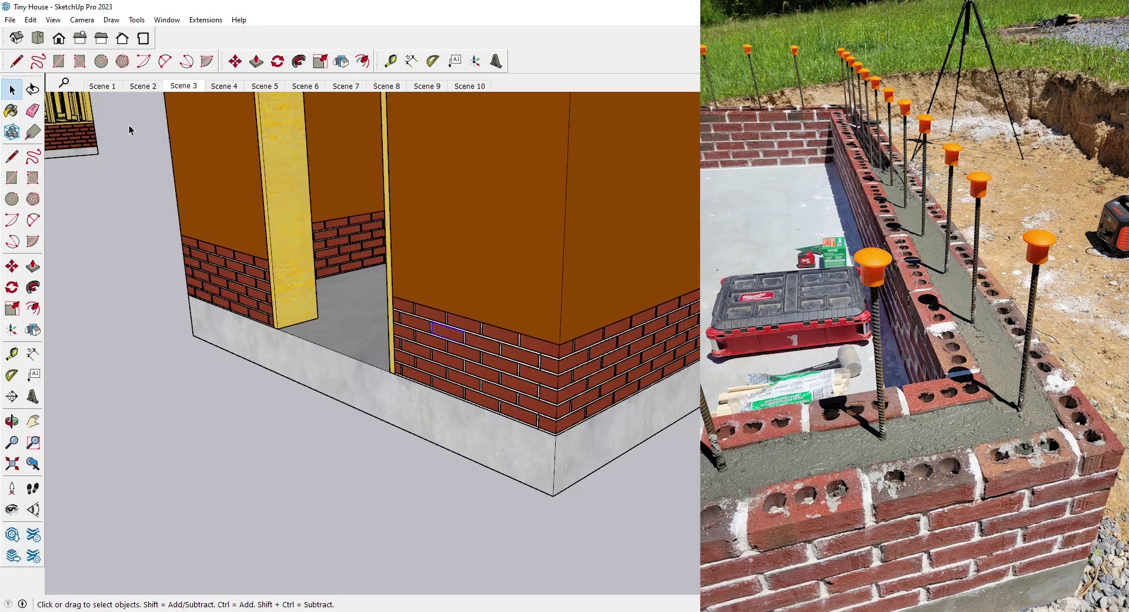
Open Scene 4 and inspect the sill plate and the double-stud group standing beside the door opening
click(221, 87)
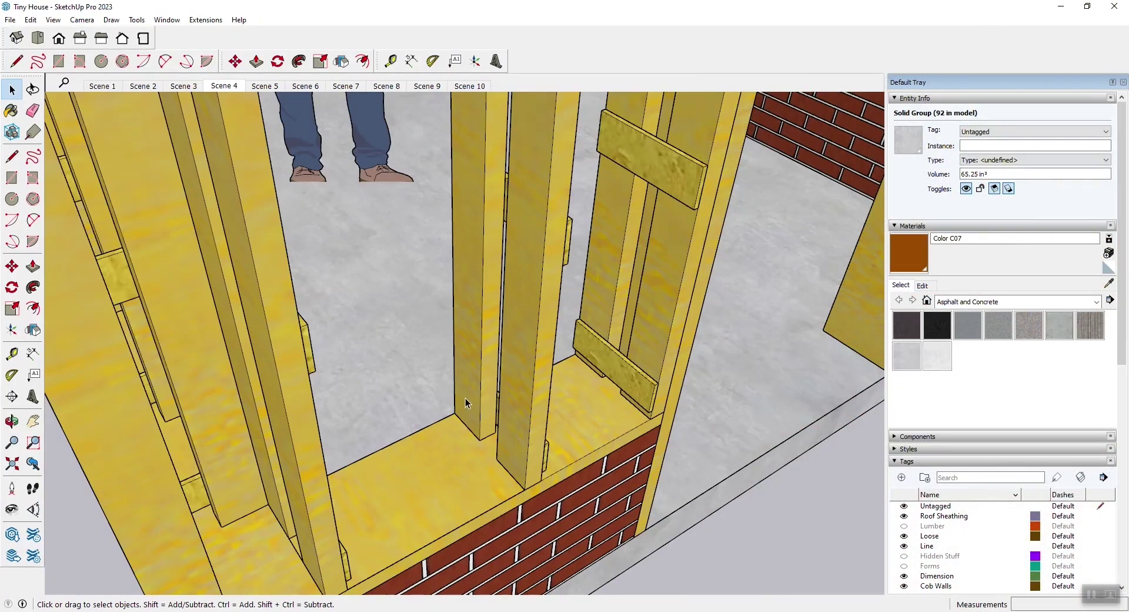
click(450, 462)
scroll(454, 455, down, 5)
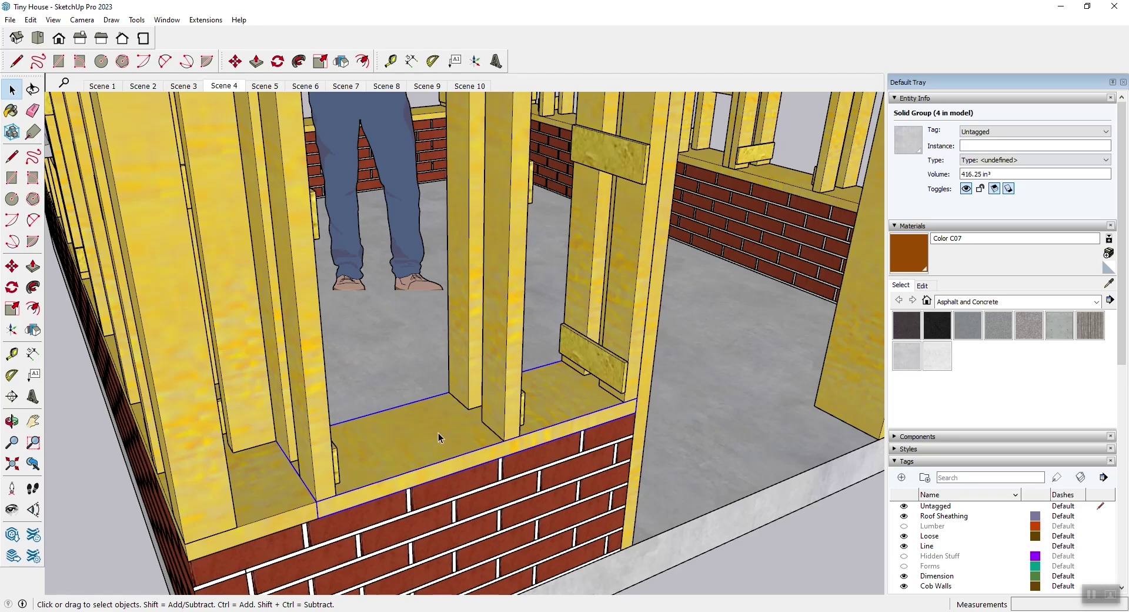
click(465, 330)
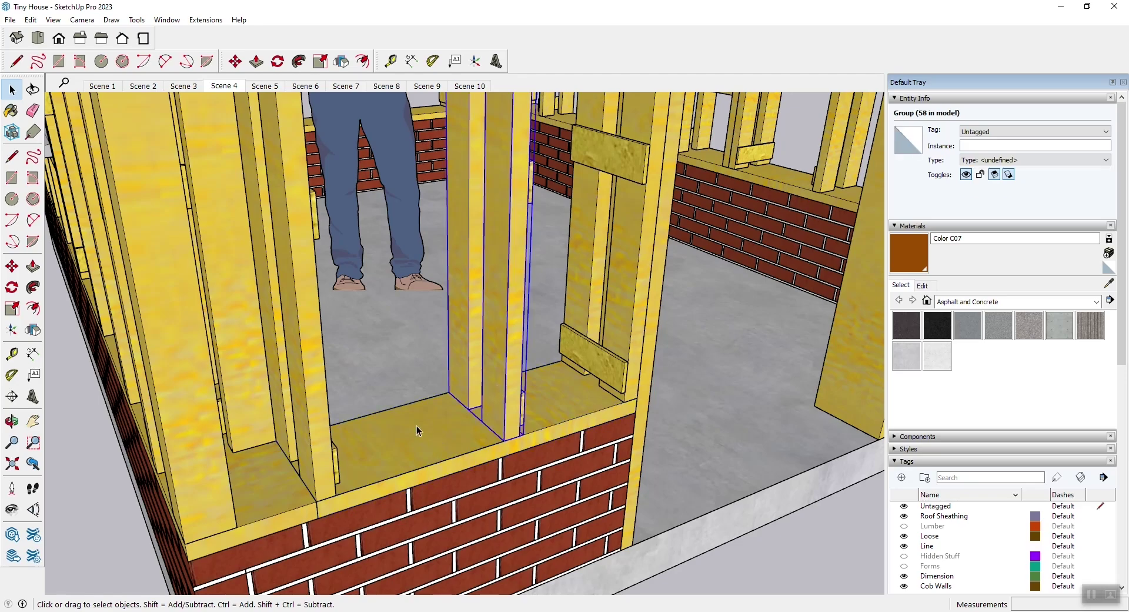
scroll(496, 365, down, 5)
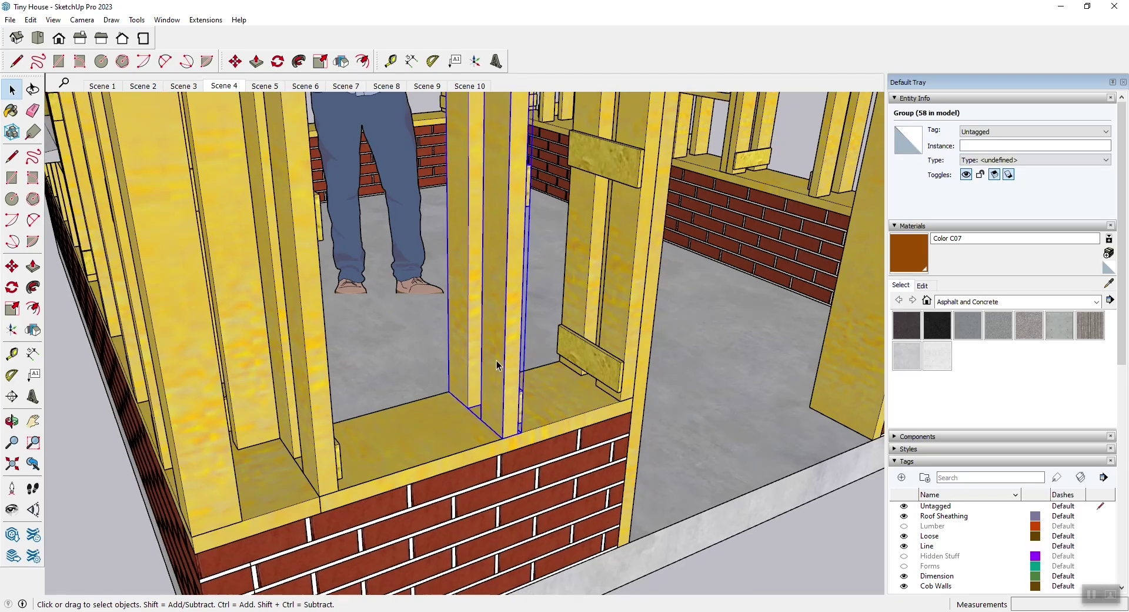
scroll(496, 364, up, 10)
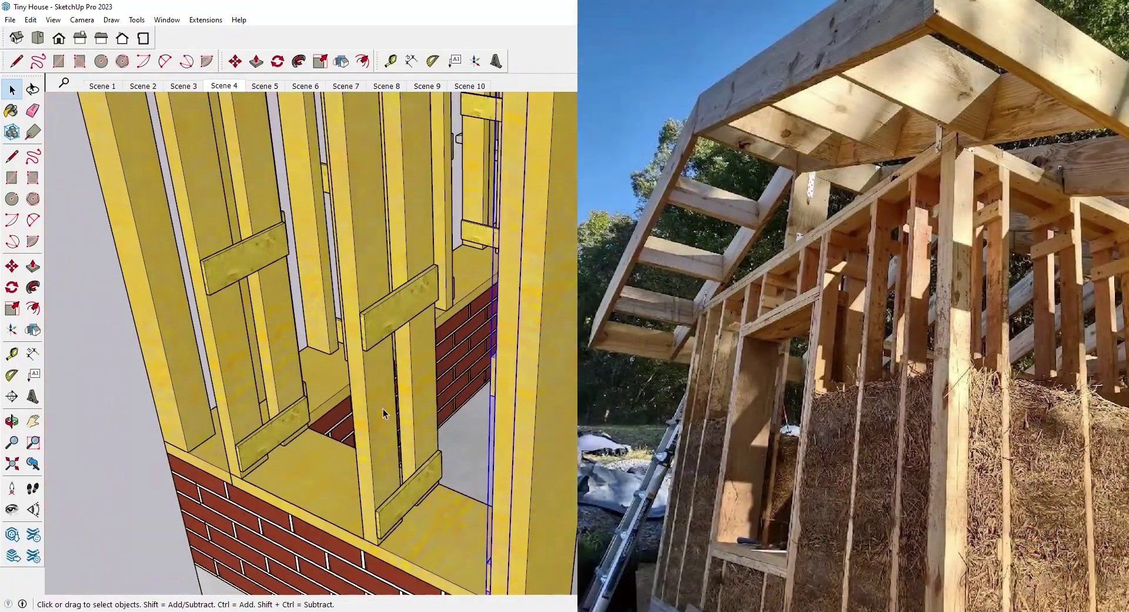
Select a double-stud group on the adjoining wall and measure the length of its lowest connecting block
click(384, 413)
scroll(385, 410, up, 5)
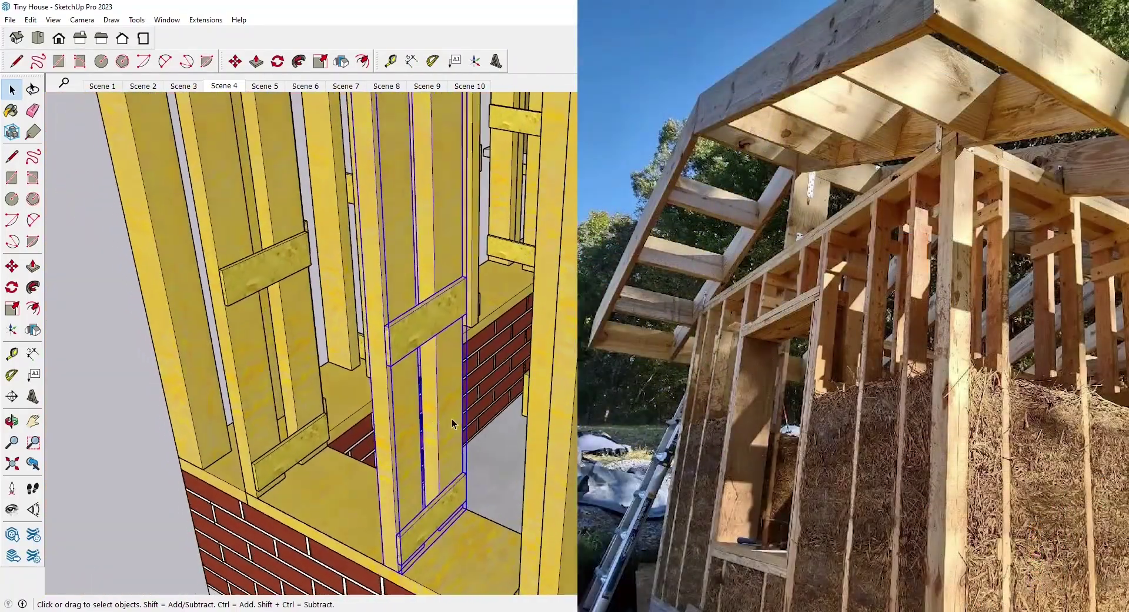
middle_drag(391, 402, 455, 364)
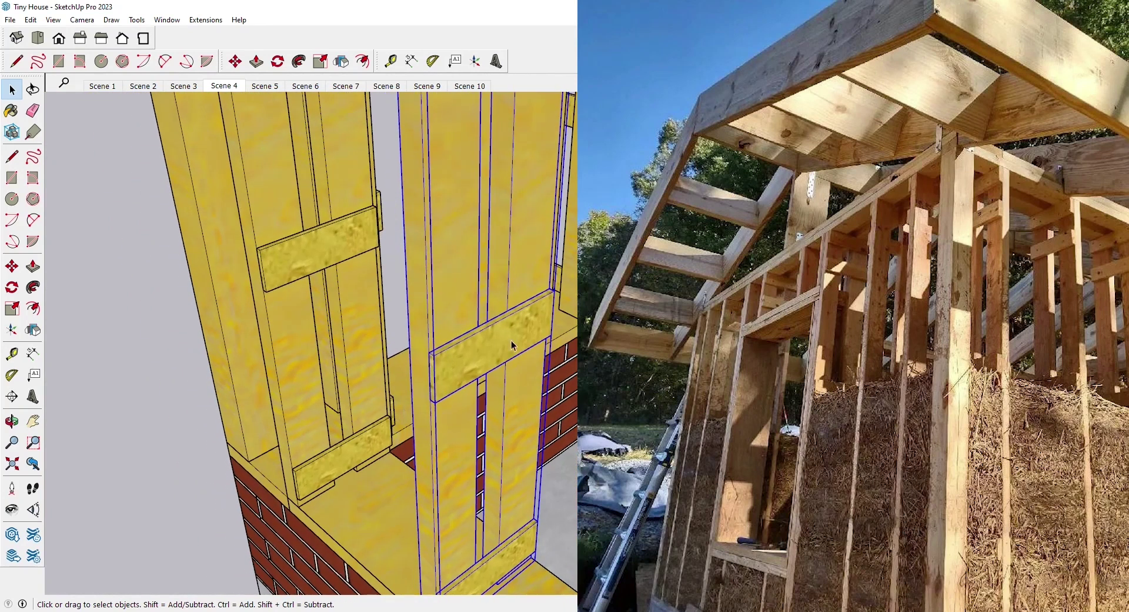
middle_drag(537, 353, 480, 470)
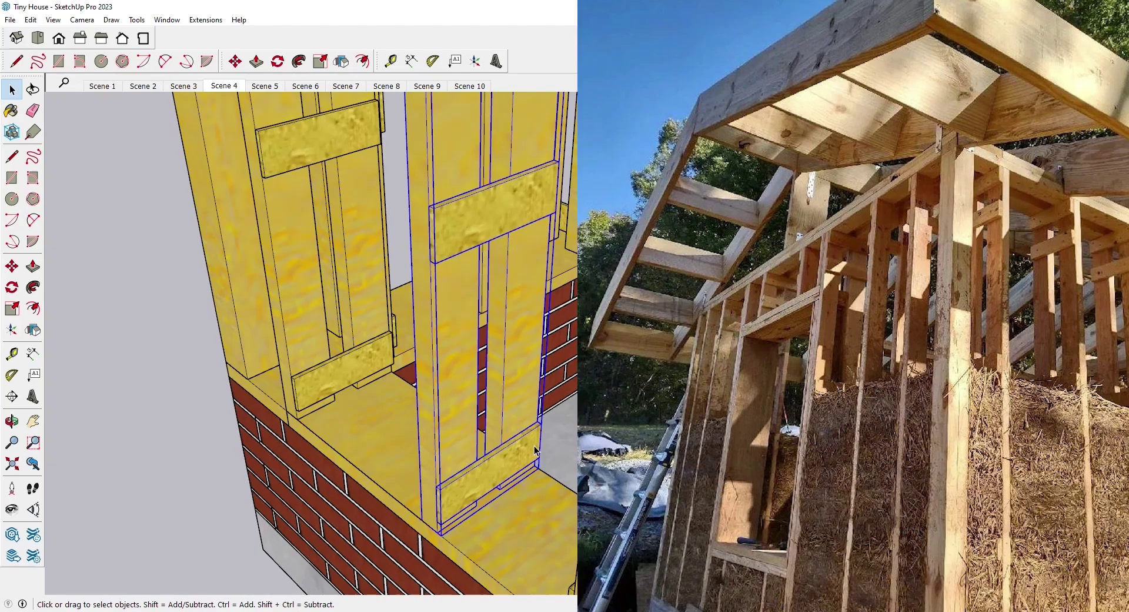
scroll(474, 488, down, 5)
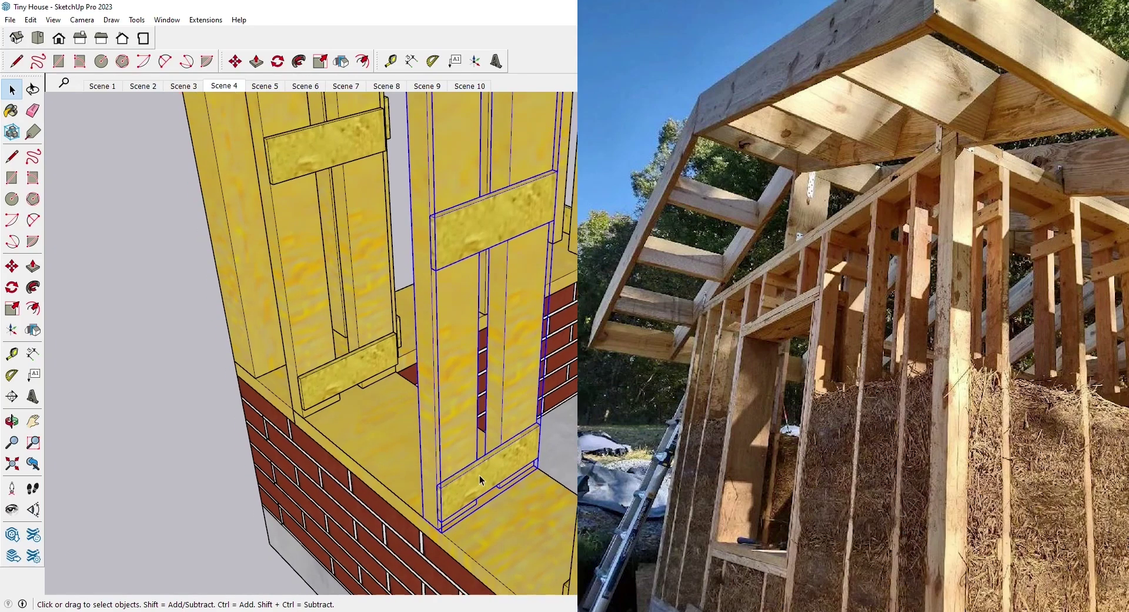
scroll(481, 474, up, 3)
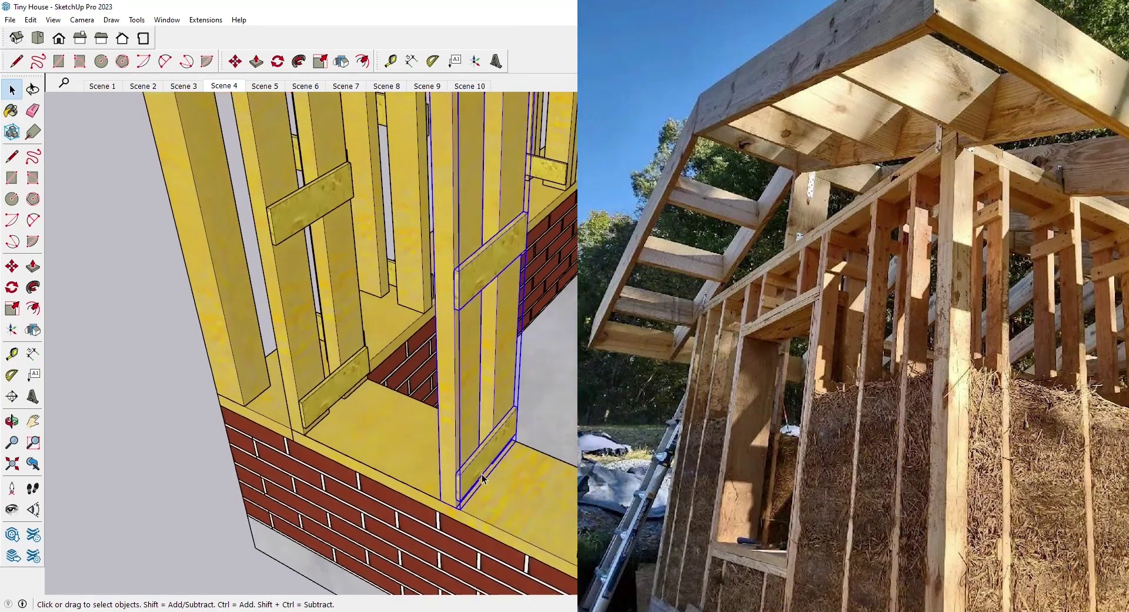
scroll(481, 318, up, 2)
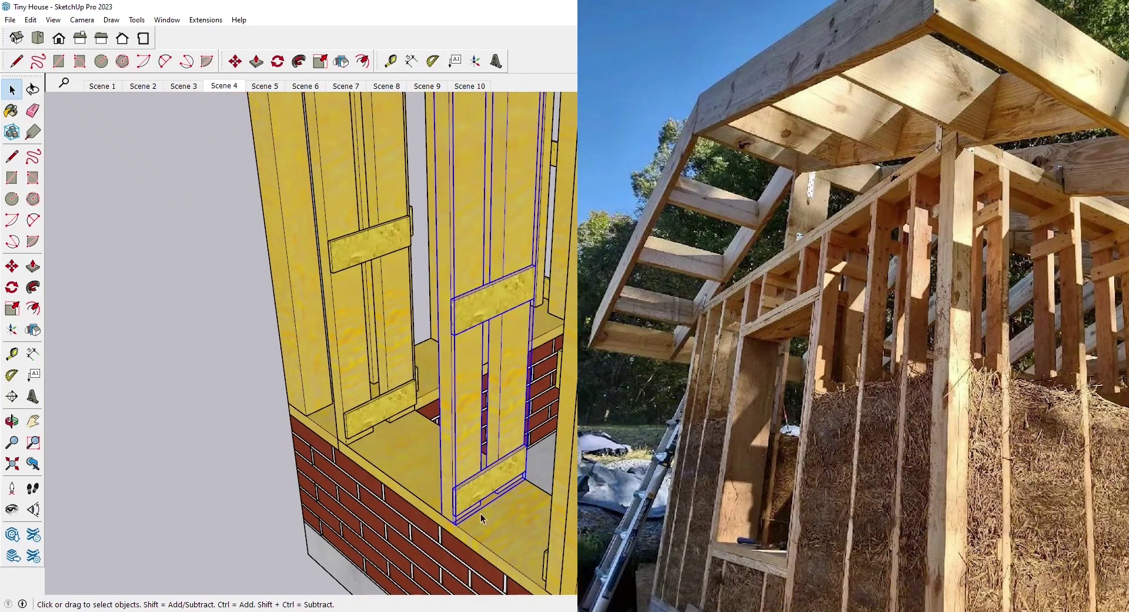
scroll(482, 518, up, 3)
click(11, 353)
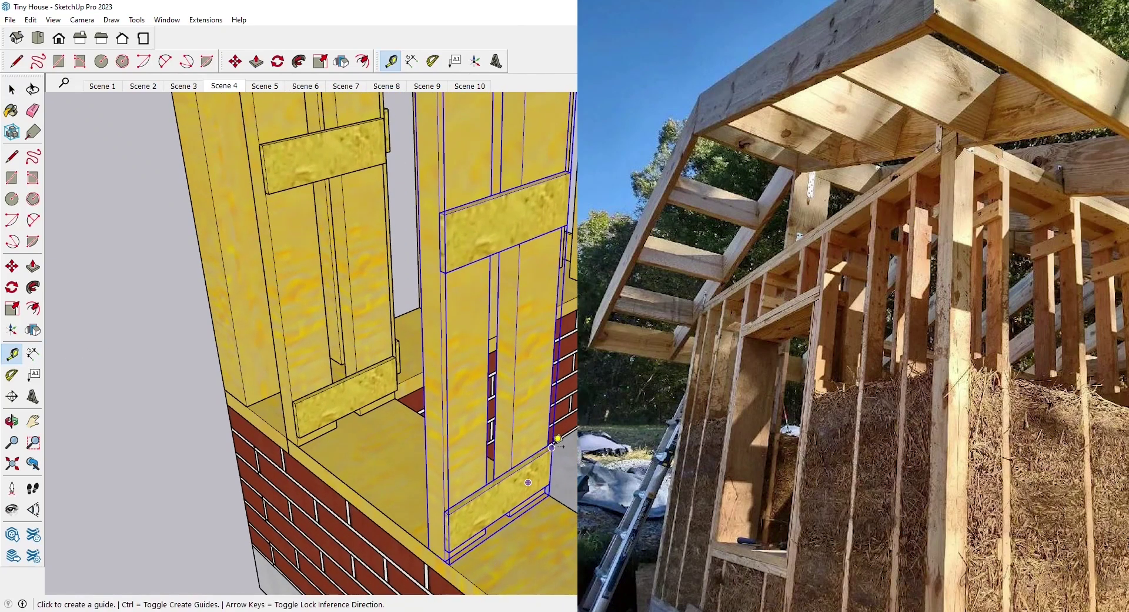
click(557, 438)
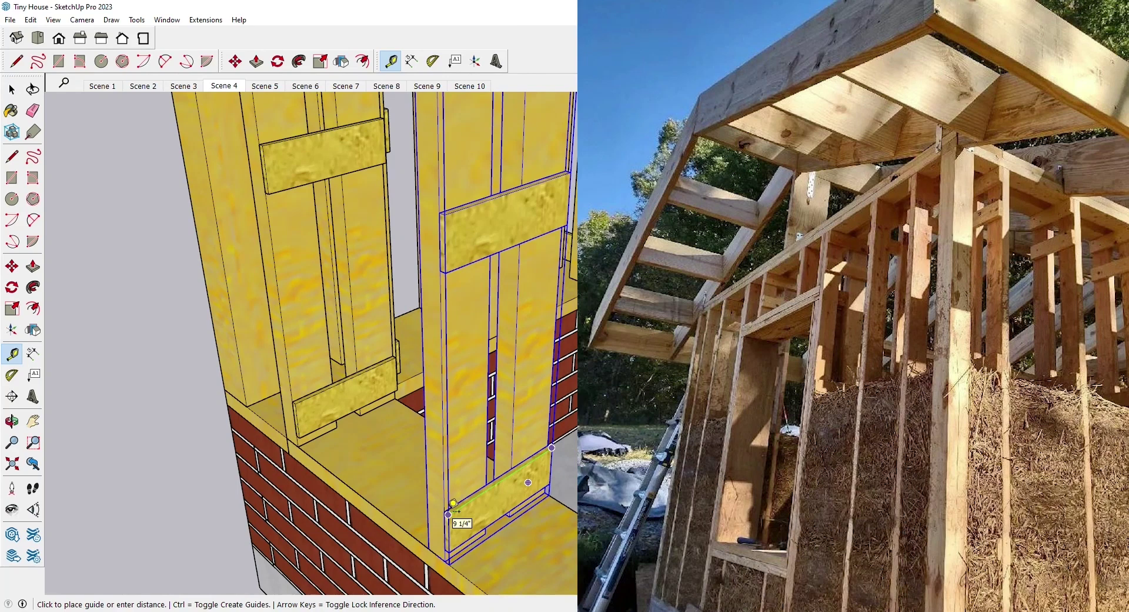
click(11, 89)
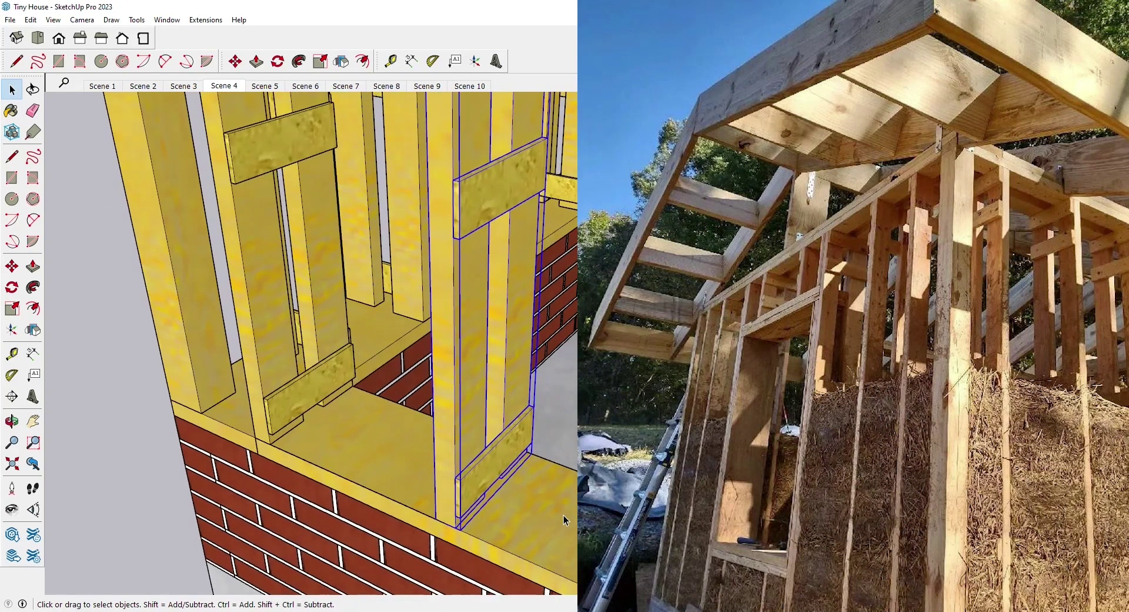
Examine the selected double-stud group and its connecting blocks from outside and inside the wall
middle_drag(507, 462, 488, 474)
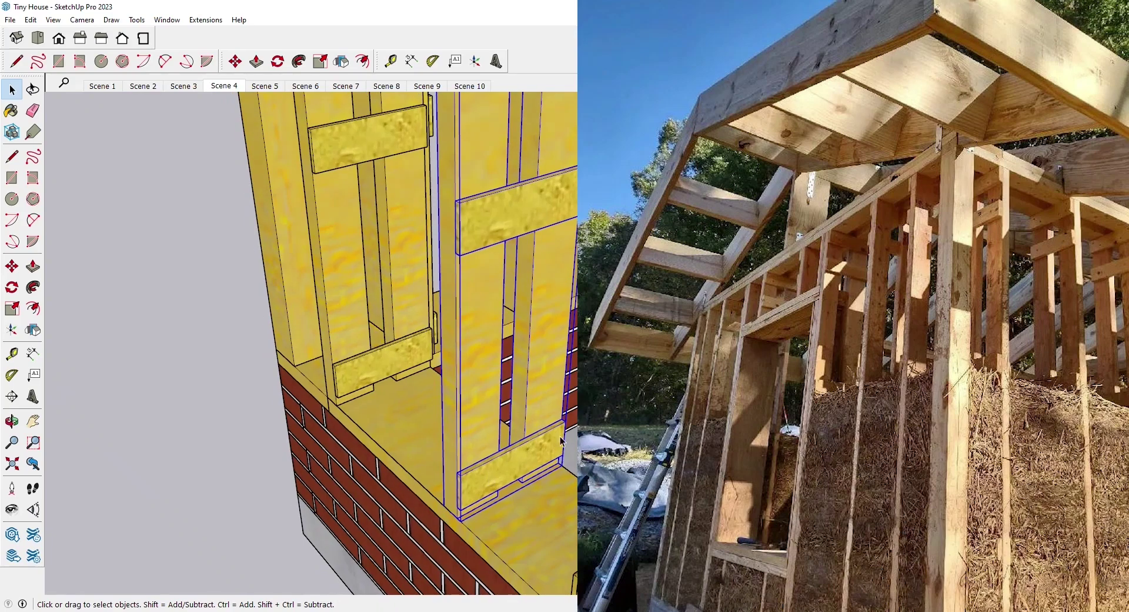
middle_drag(564, 447, 504, 463)
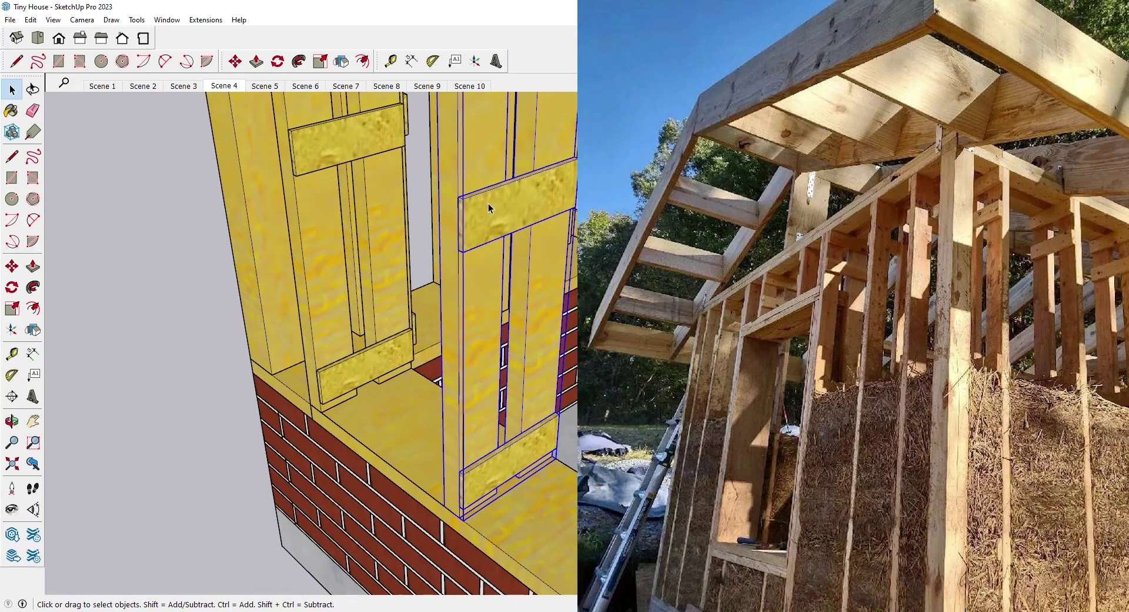
mouse_move(528, 340)
middle_down()
mouse_move(495, 207)
mouse_move(493, 224)
middle_up()
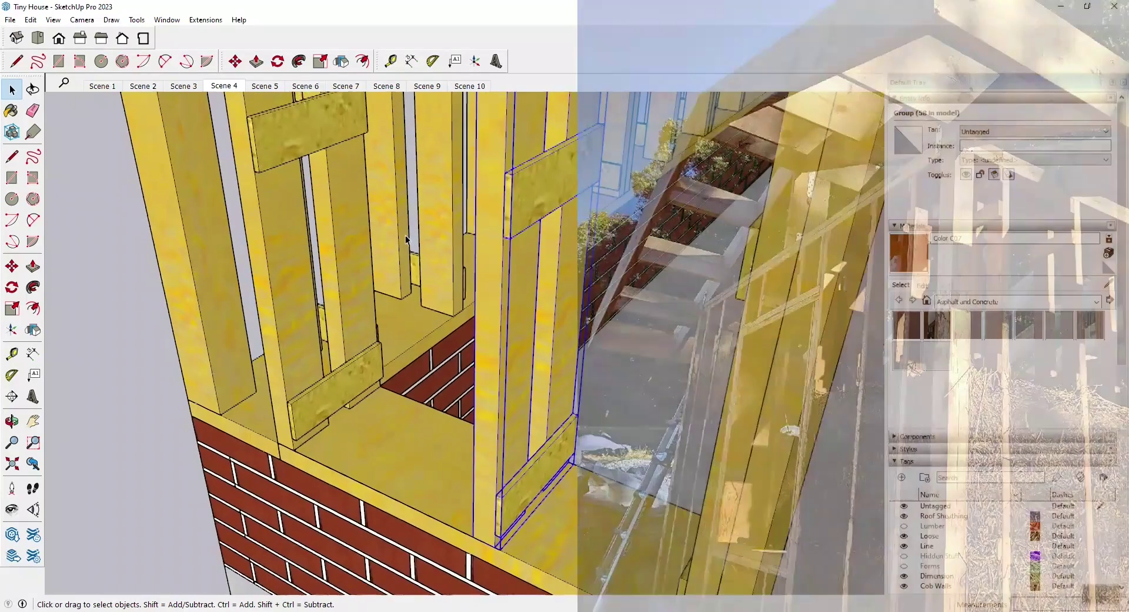
mouse_move(406, 238)
middle_down()
mouse_move(414, 415)
mouse_move(491, 436)
mouse_move(396, 410)
mouse_move(422, 160)
middle_up()
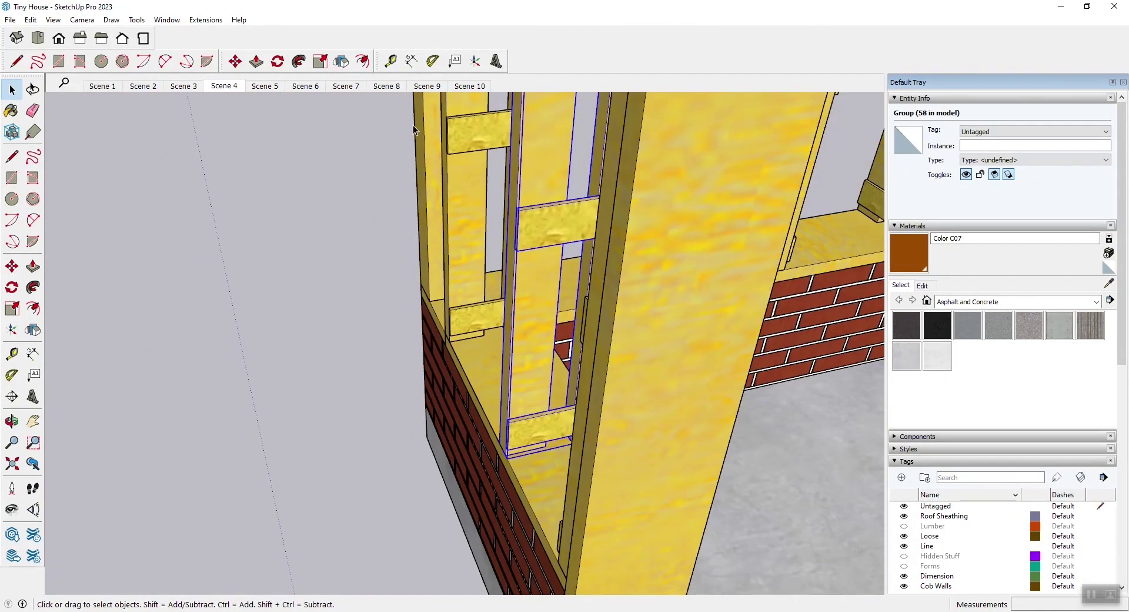
scroll(601, 291, down, 3)
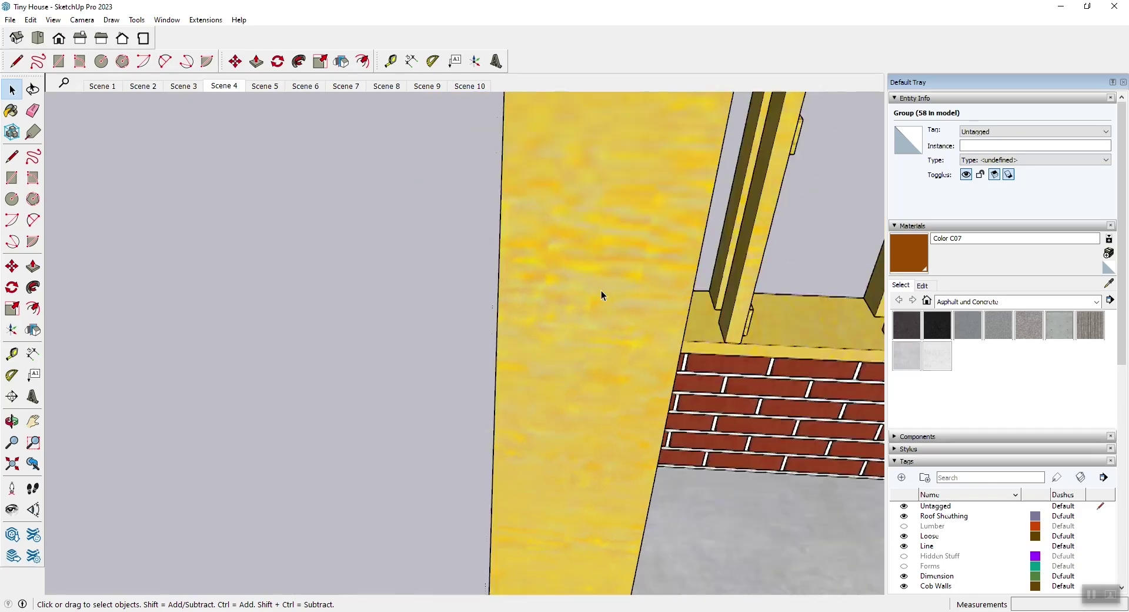
middle_drag(601, 290, 434, 366)
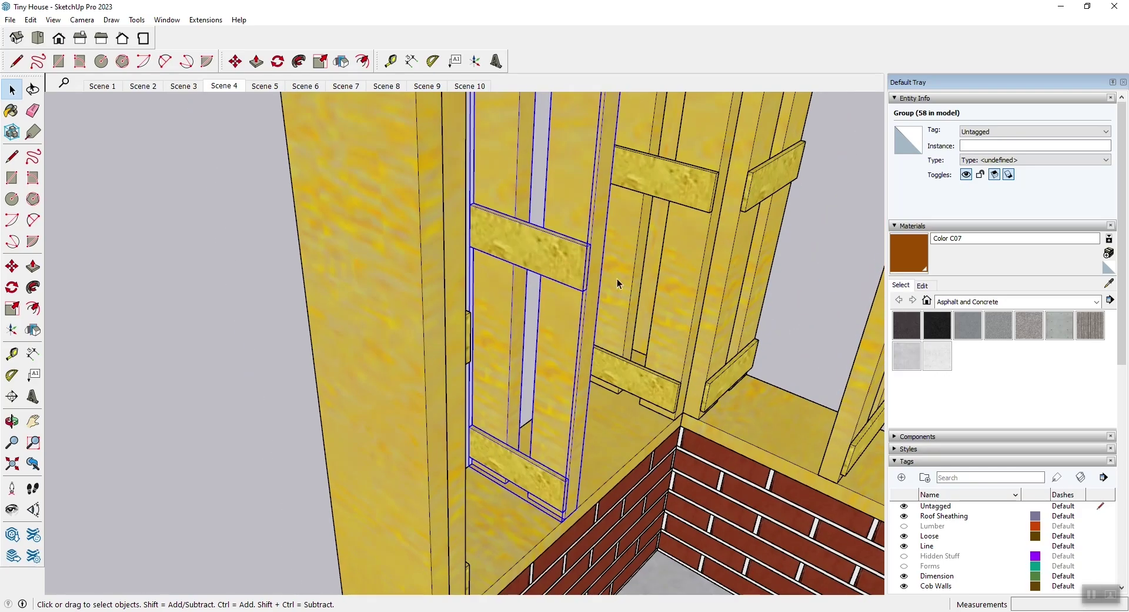
scroll(472, 335, up, 5)
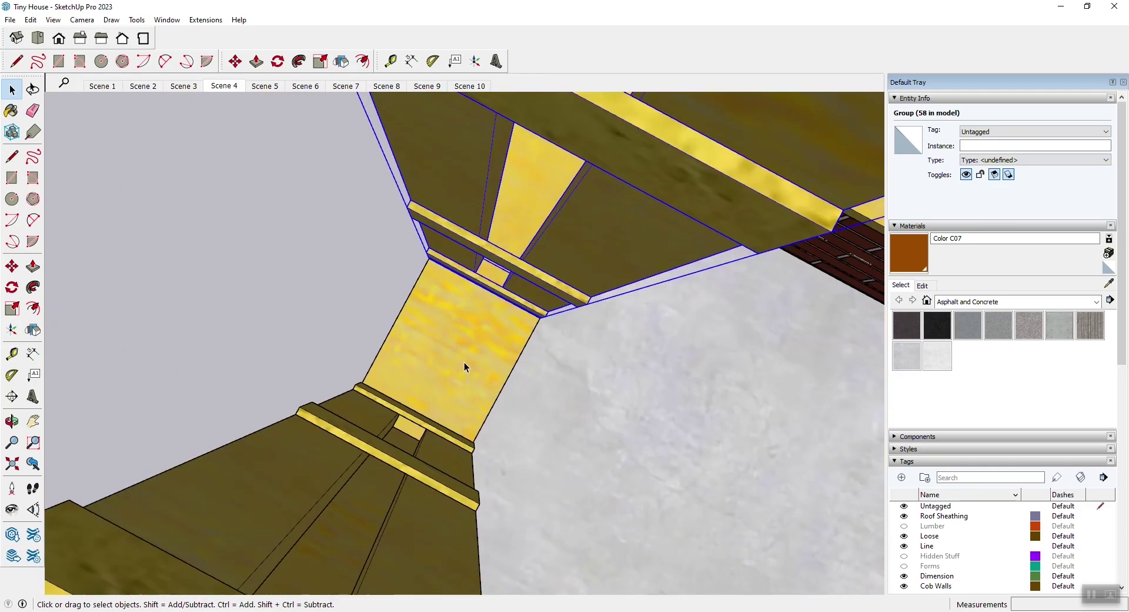
scroll(480, 347, down, 5)
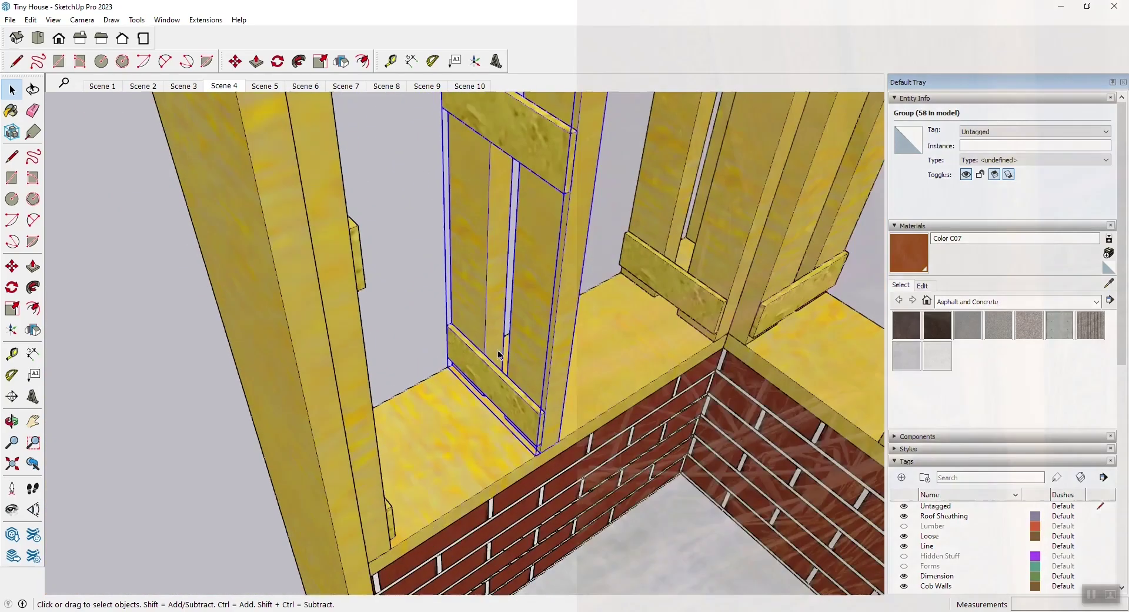
scroll(499, 355, down, 2)
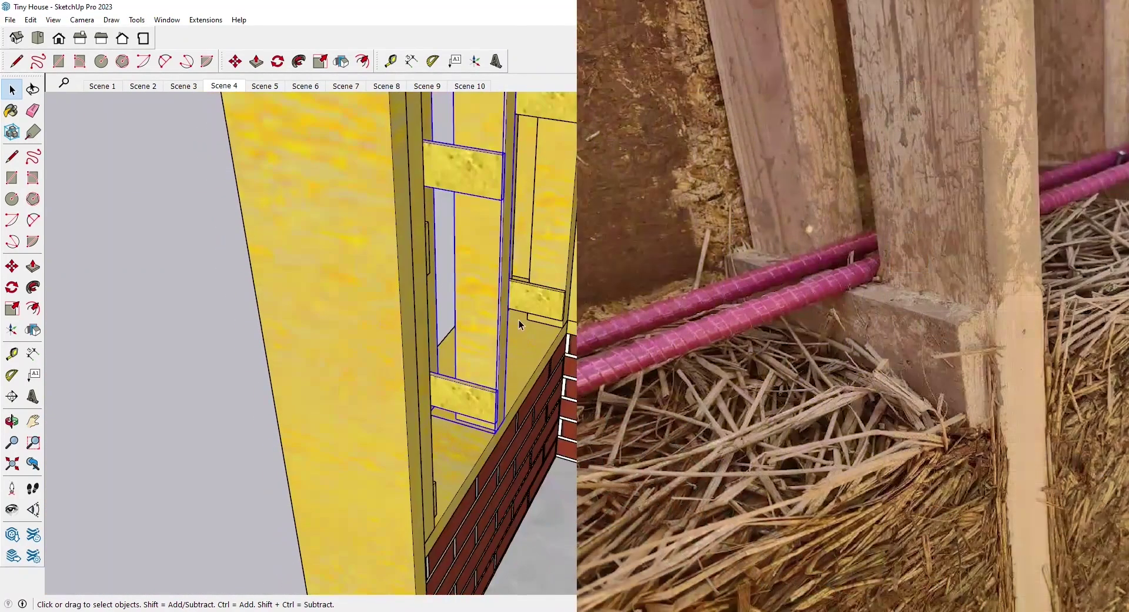
Open Scene 5 and inspect the cob wall resting on the brick stem wall beside the doorway post
click(264, 86)
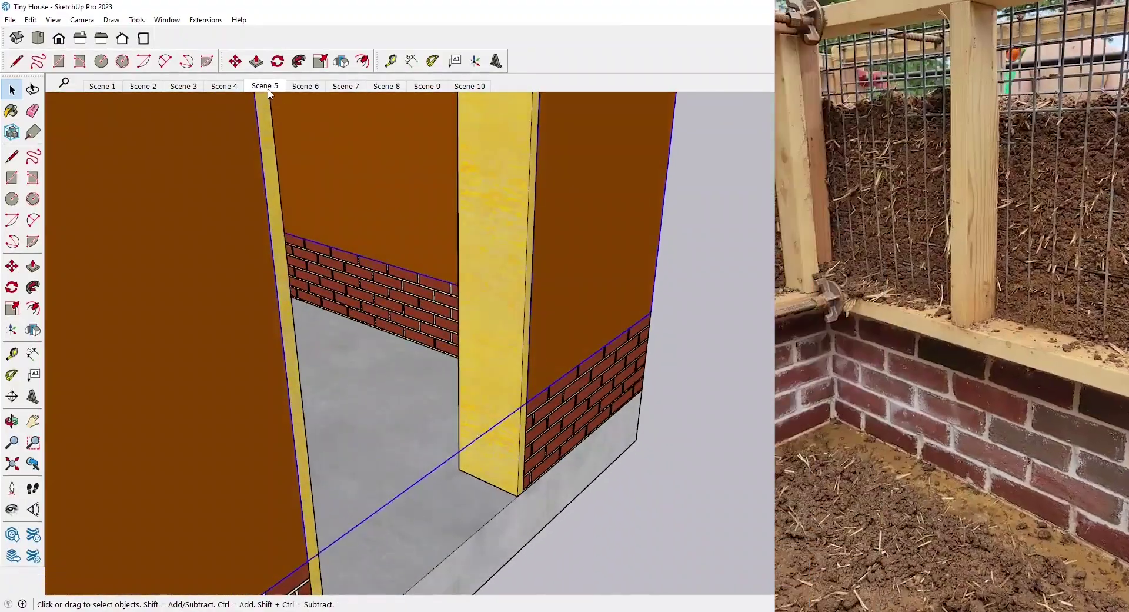
scroll(553, 292, up, 10)
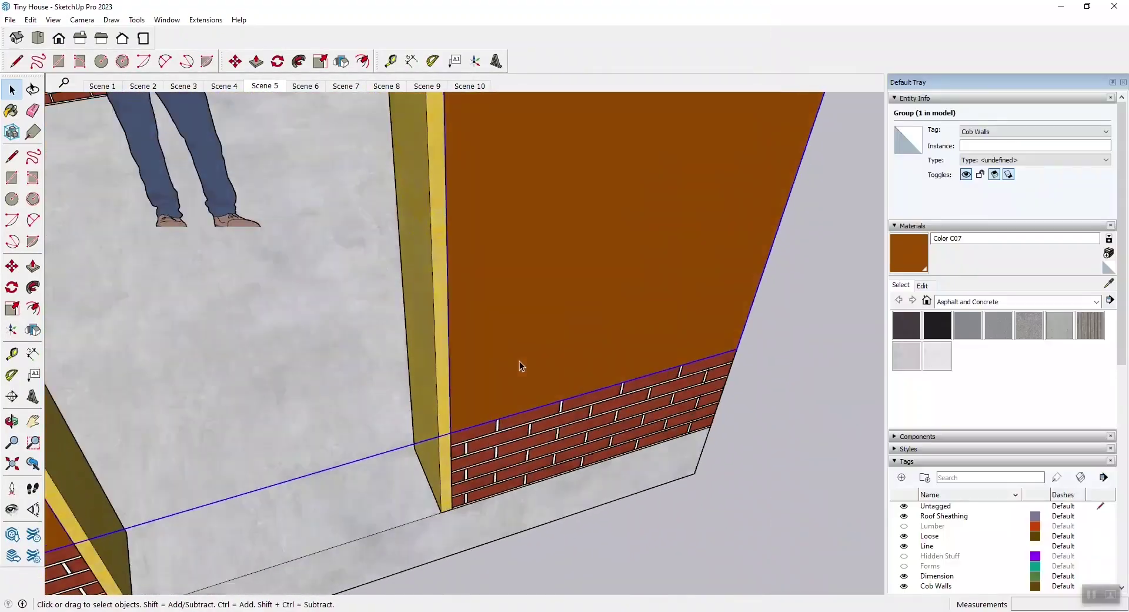
middle_drag(520, 366, 594, 357)
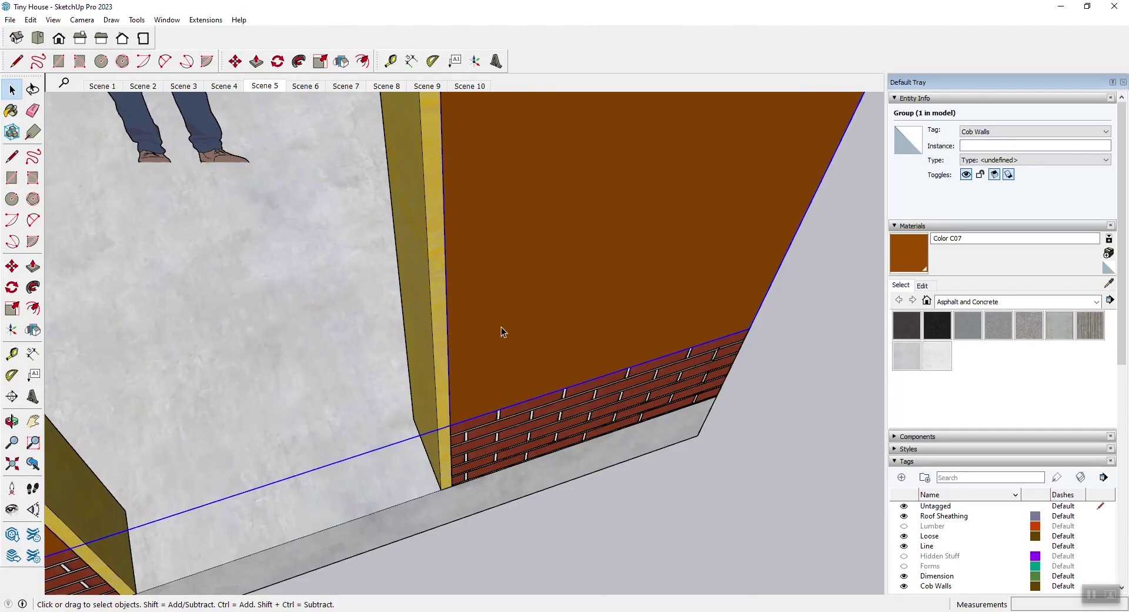
scroll(501, 326, up, 5)
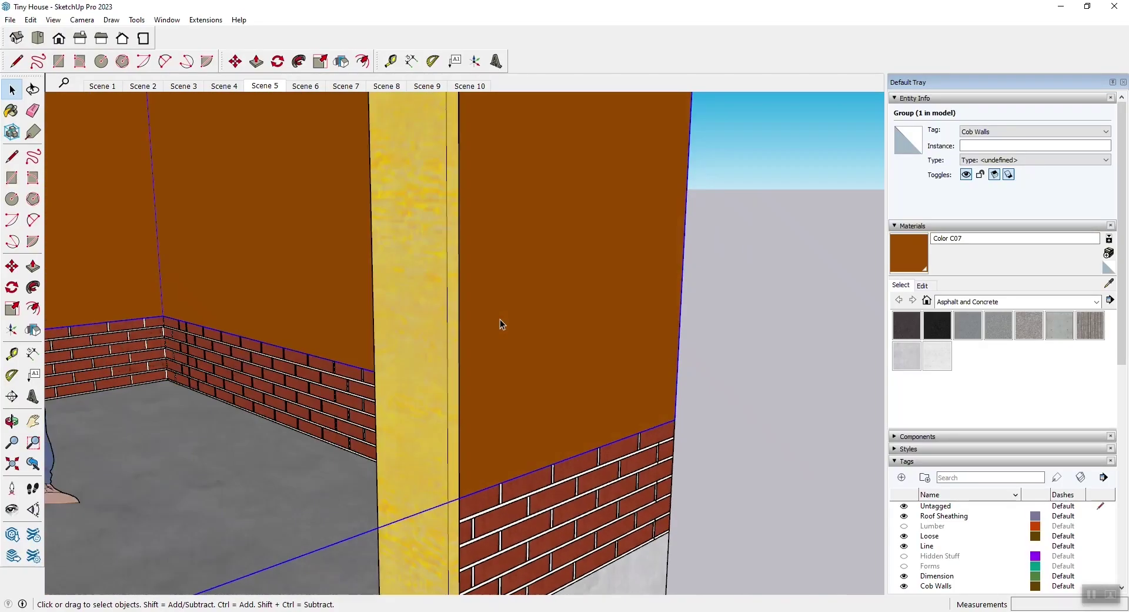
middle_drag(500, 319, 496, 334)
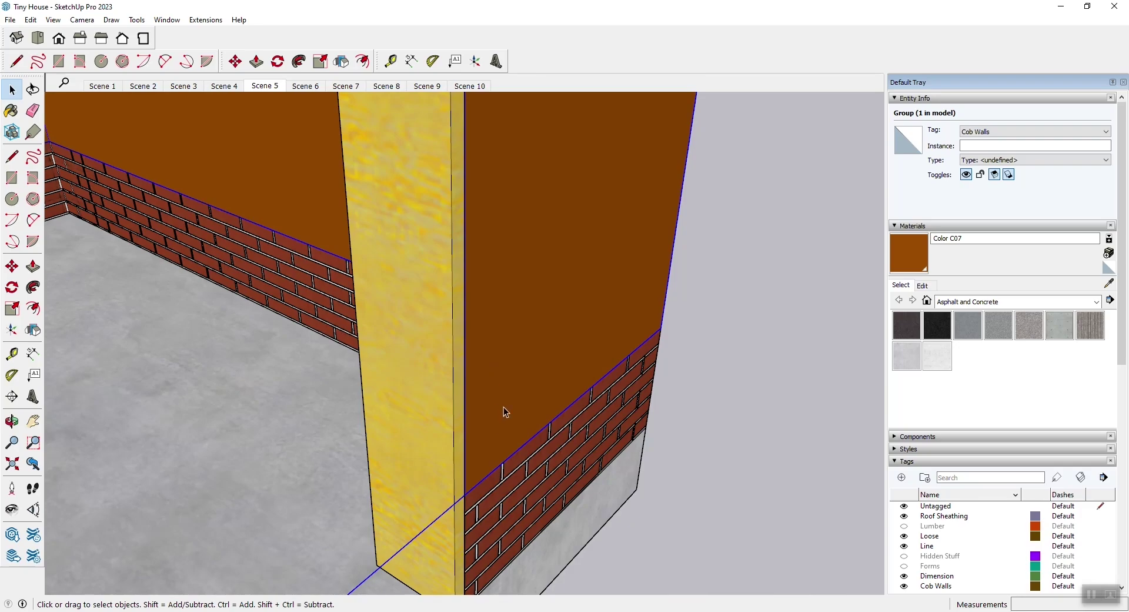
middle_drag(503, 407, 535, 376)
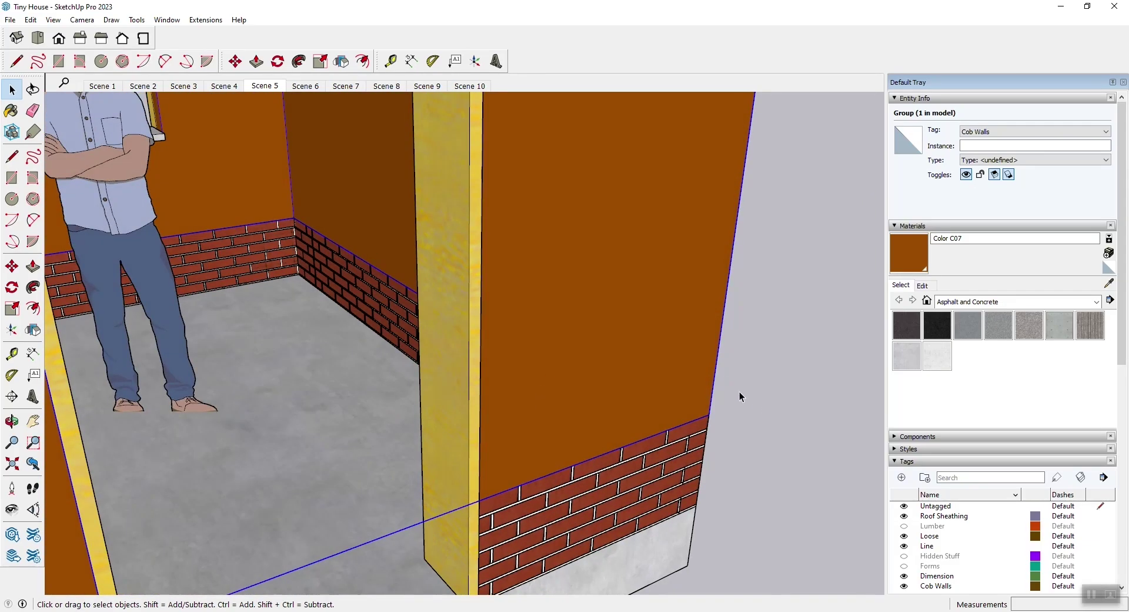
middle_drag(757, 407, 310, 98)
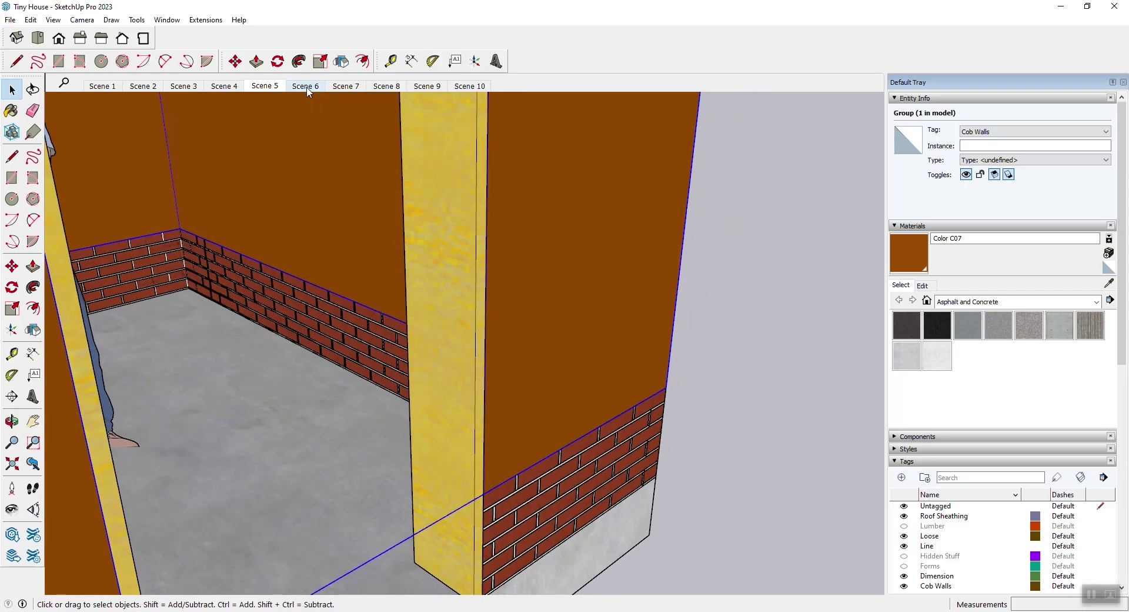
Return to Scene 4 to review the sill plate and double studs by the door, ending back at Scene 5
click(230, 87)
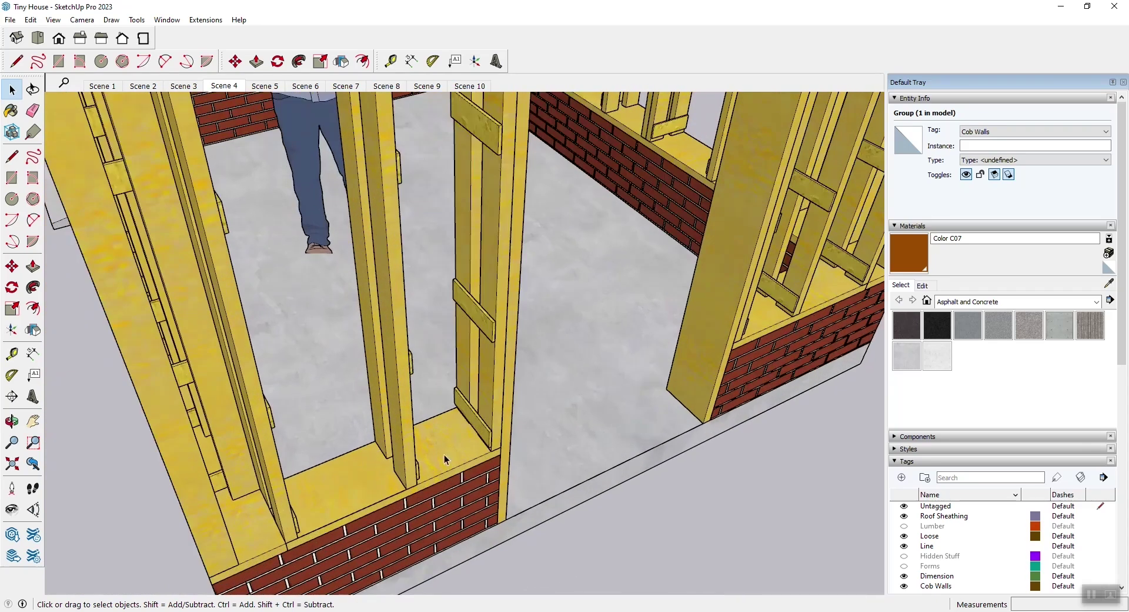
scroll(444, 460, up, 5)
scroll(532, 472, down, 5)
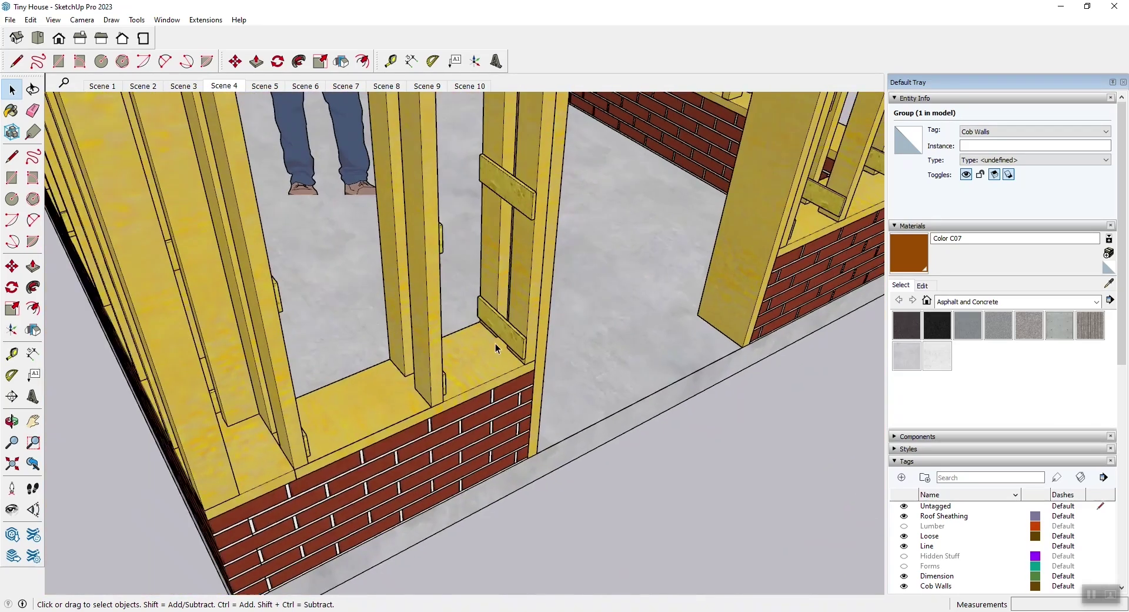
key(Page_Down)
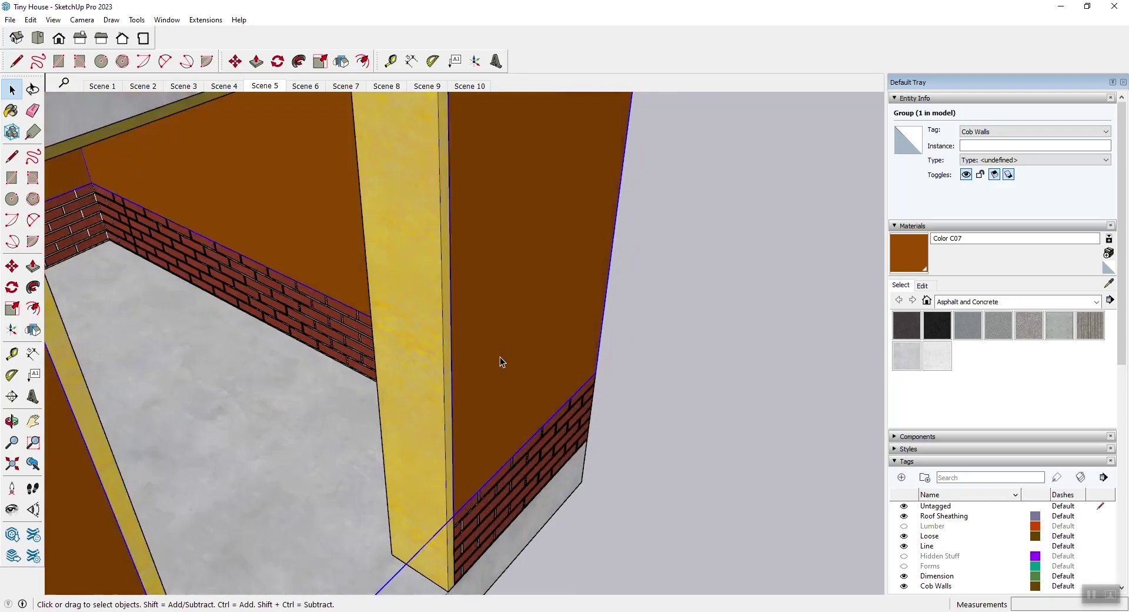
View the double-stud framing in Scene 6, open Scene 7 and select the window frame group set in the cob wall
click(311, 88)
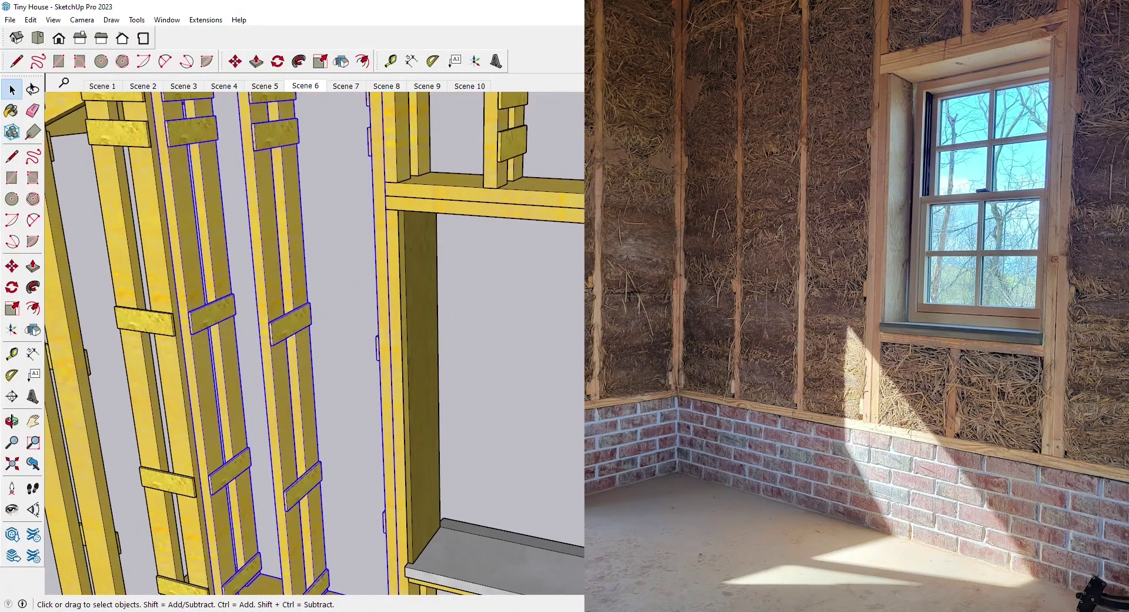
click(341, 89)
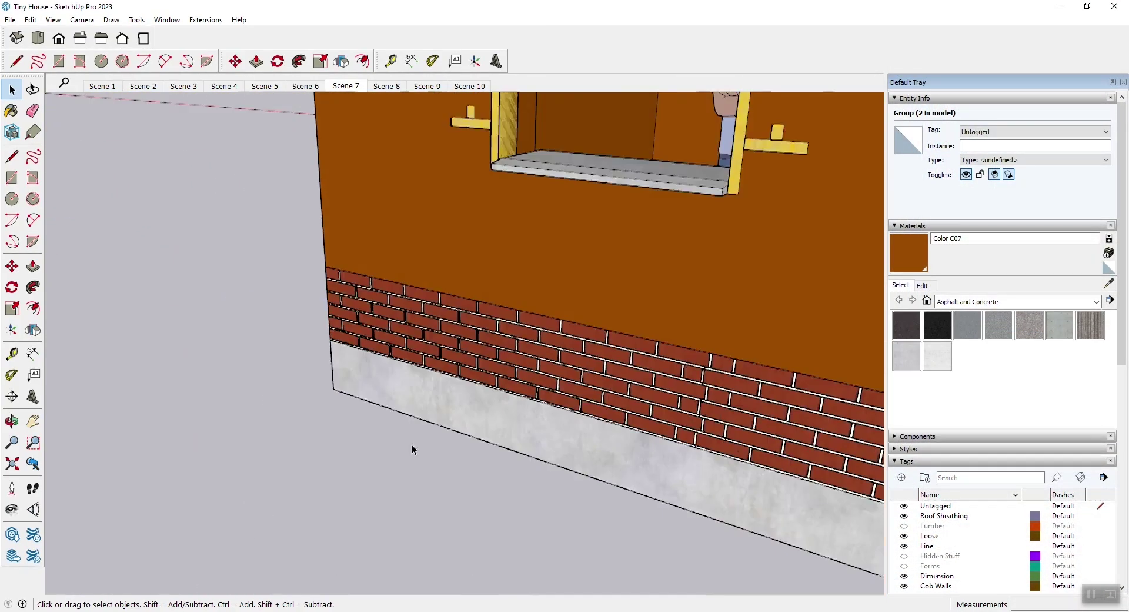
click(712, 158)
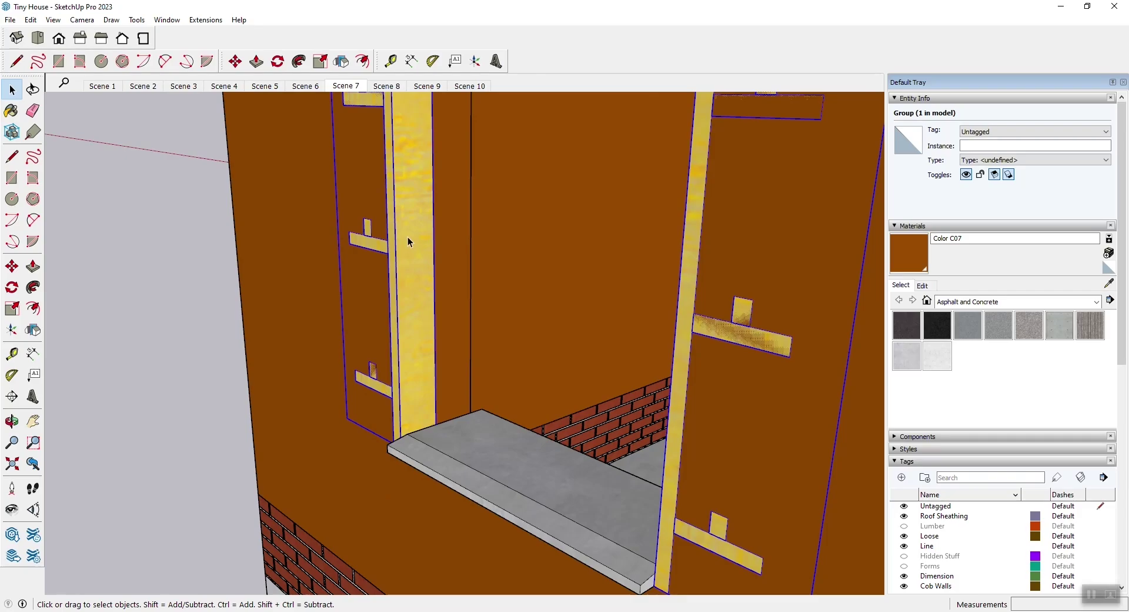
Open Scene 8 and examine the standalone window frame with its internal bracing and side anchors
click(387, 86)
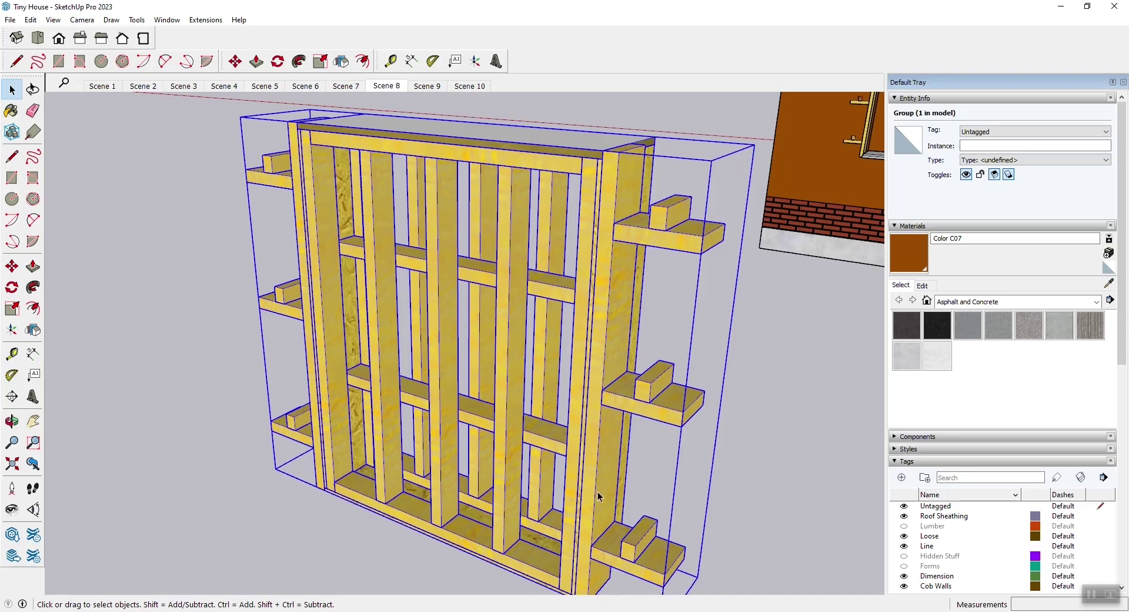
middle_drag(576, 159, 326, 130)
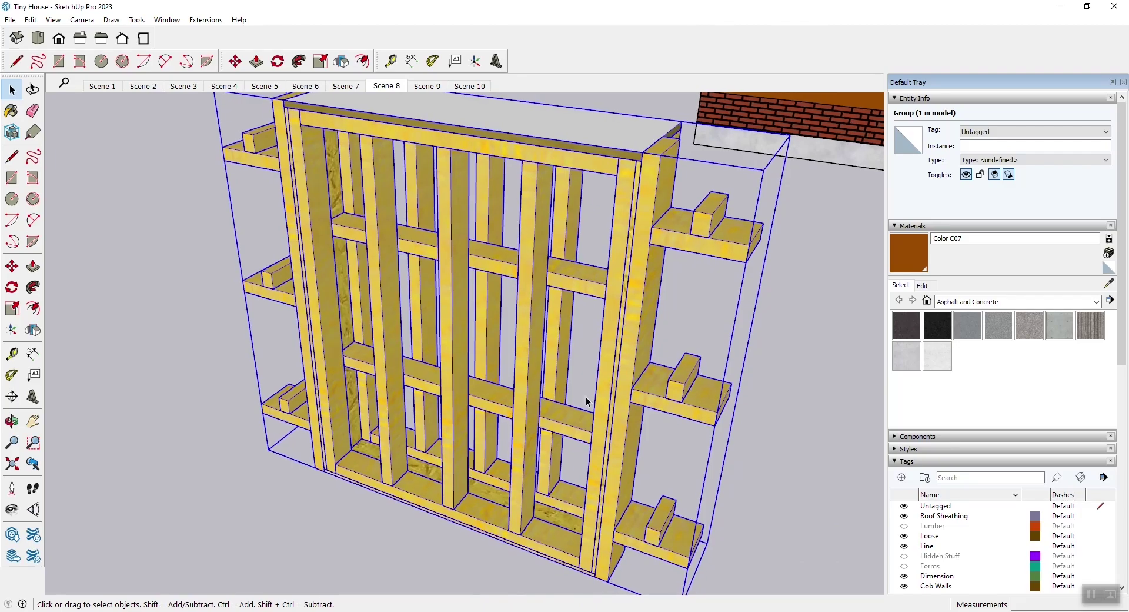
middle_drag(421, 137, 322, 142)
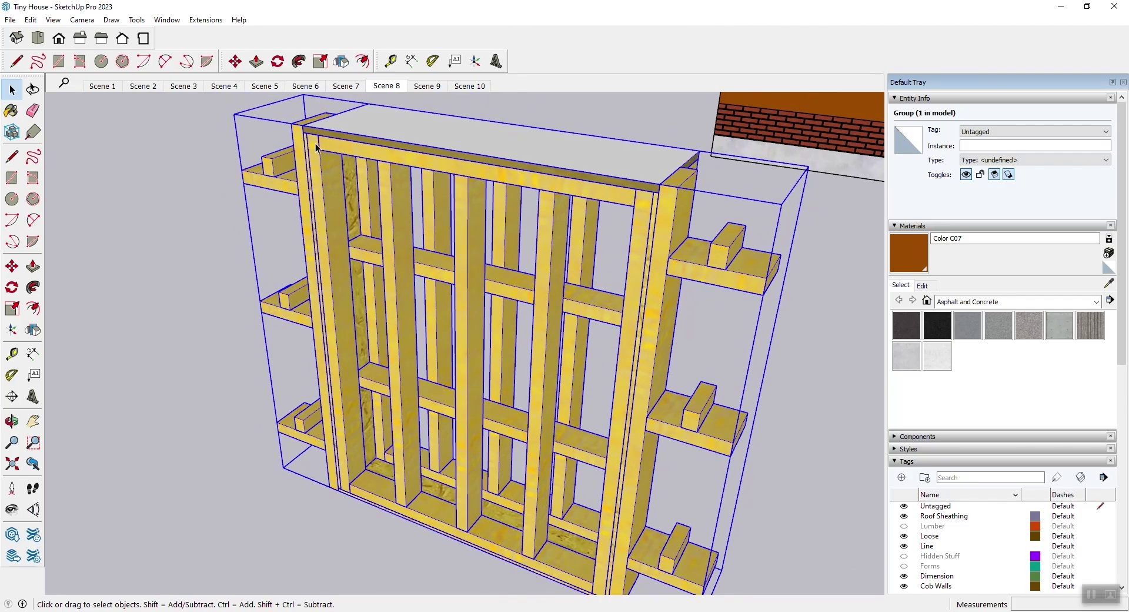
Return to Scene 7 and inspect how the window frame's side anchors sit embedded in the cob wall
key(Page_Up)
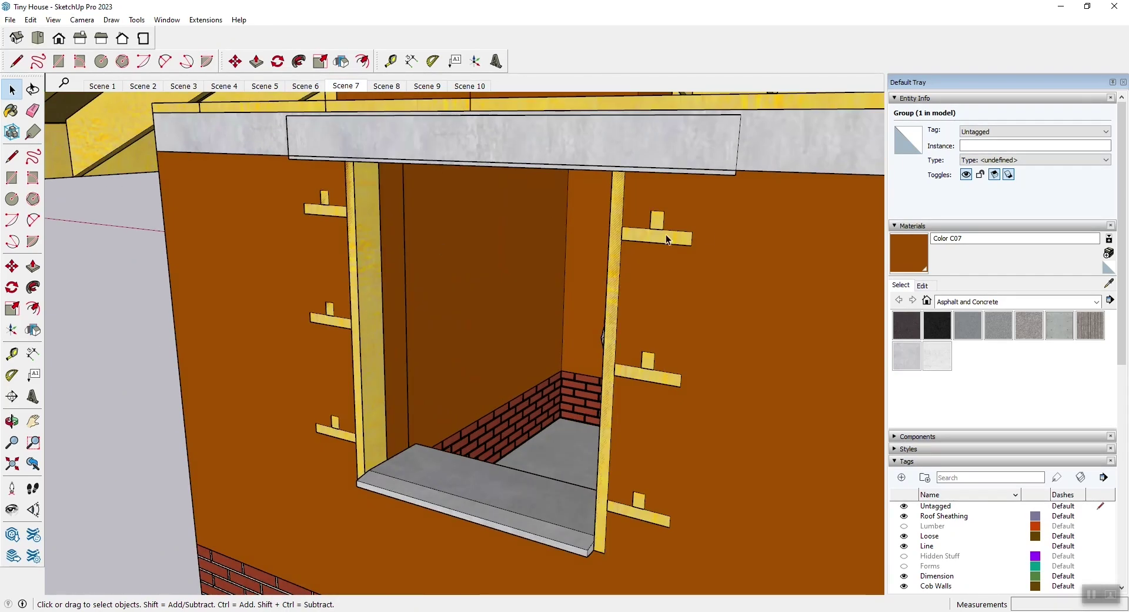
scroll(654, 240, down, 5)
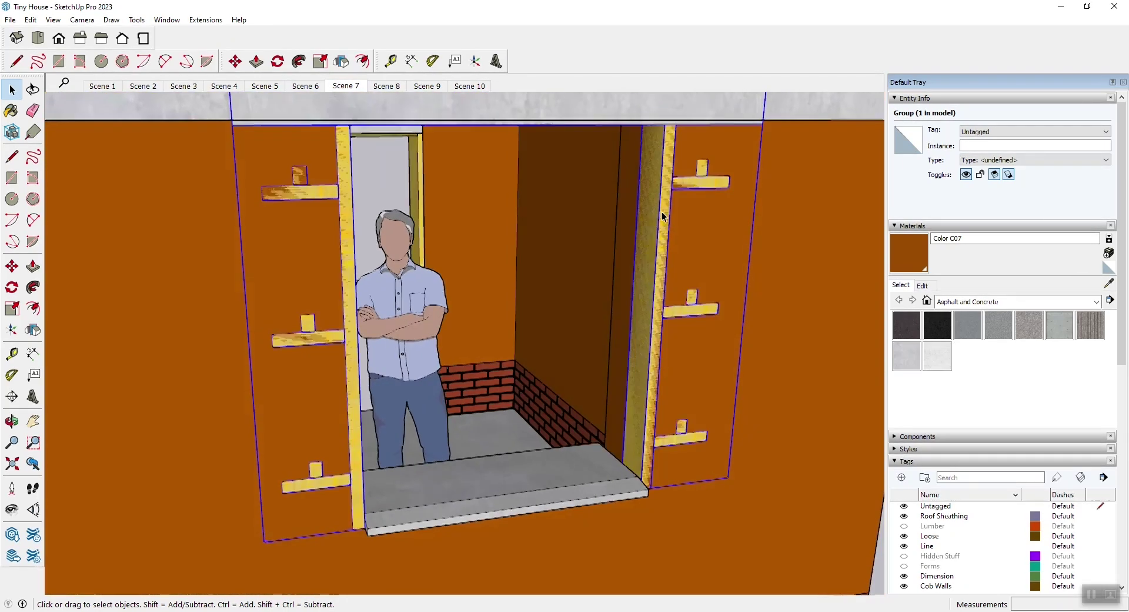
scroll(662, 215, up, 8)
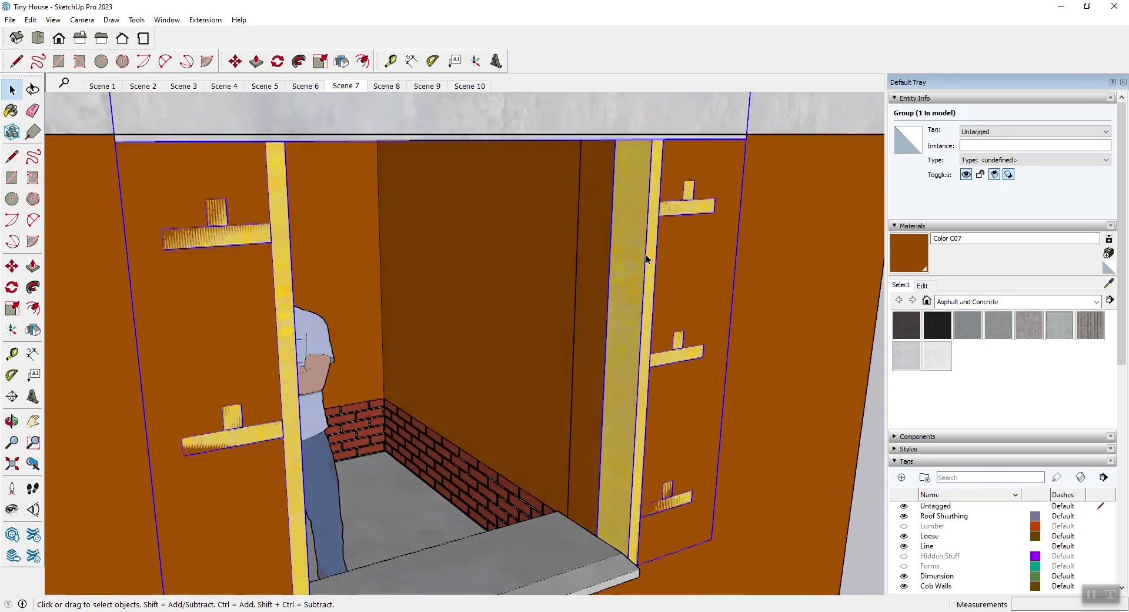
scroll(639, 274, down, 5)
middle_drag(615, 410, 522, 463)
scroll(590, 487, up, 3)
scroll(590, 487, down, 3)
scroll(522, 464, down, 6)
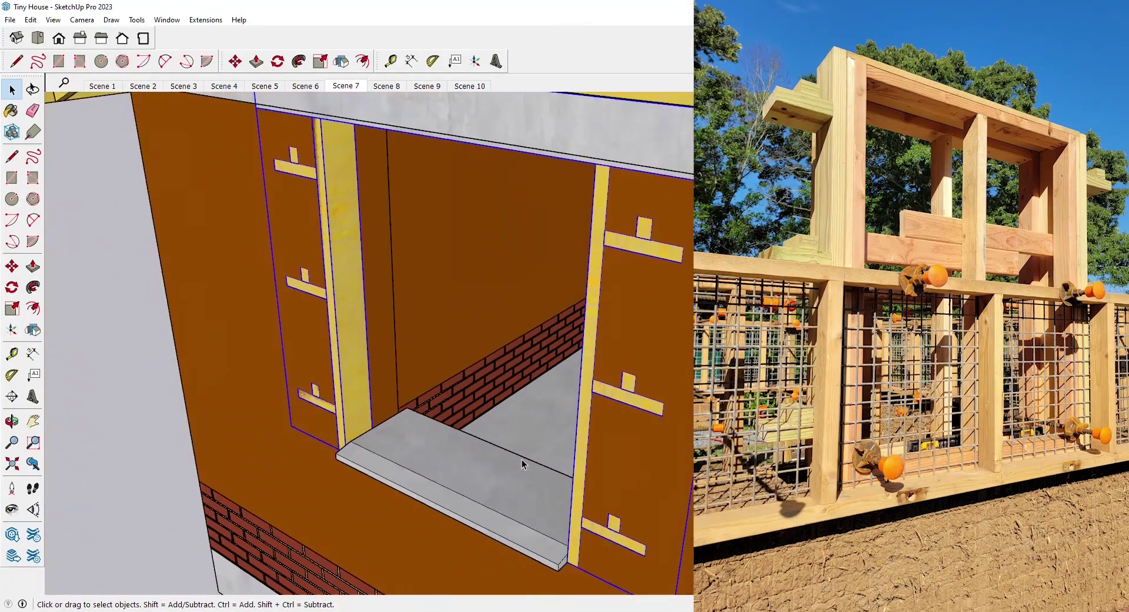
Examine the concrete lintel and bond beam spanning above the window frame in Scene 7
scroll(522, 463, down, 2)
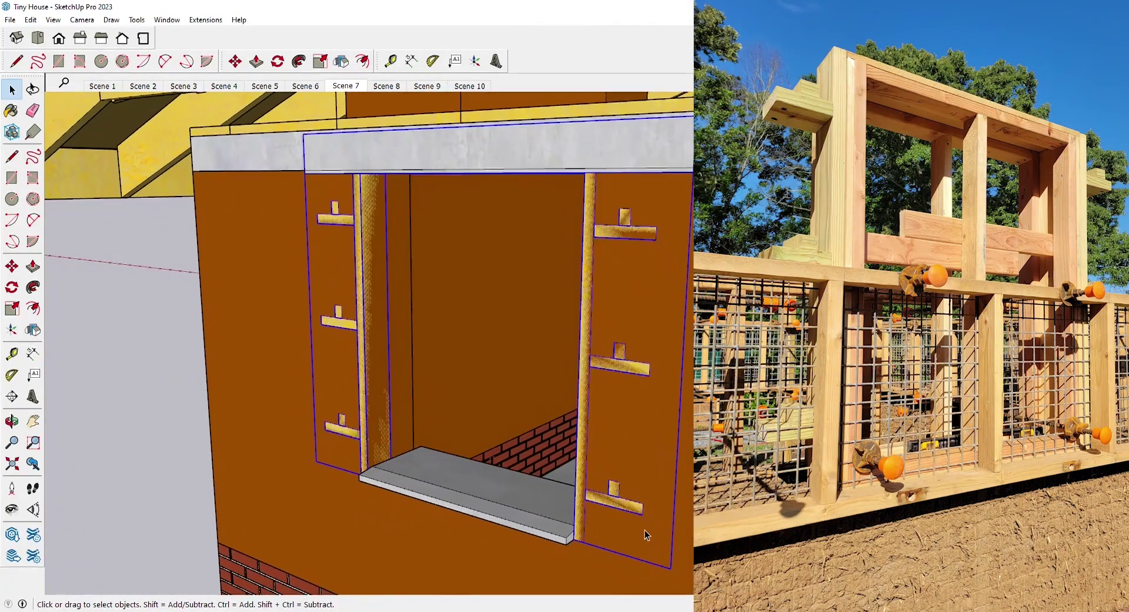
middle_drag(650, 535, 677, 546)
scroll(567, 169, up, 3)
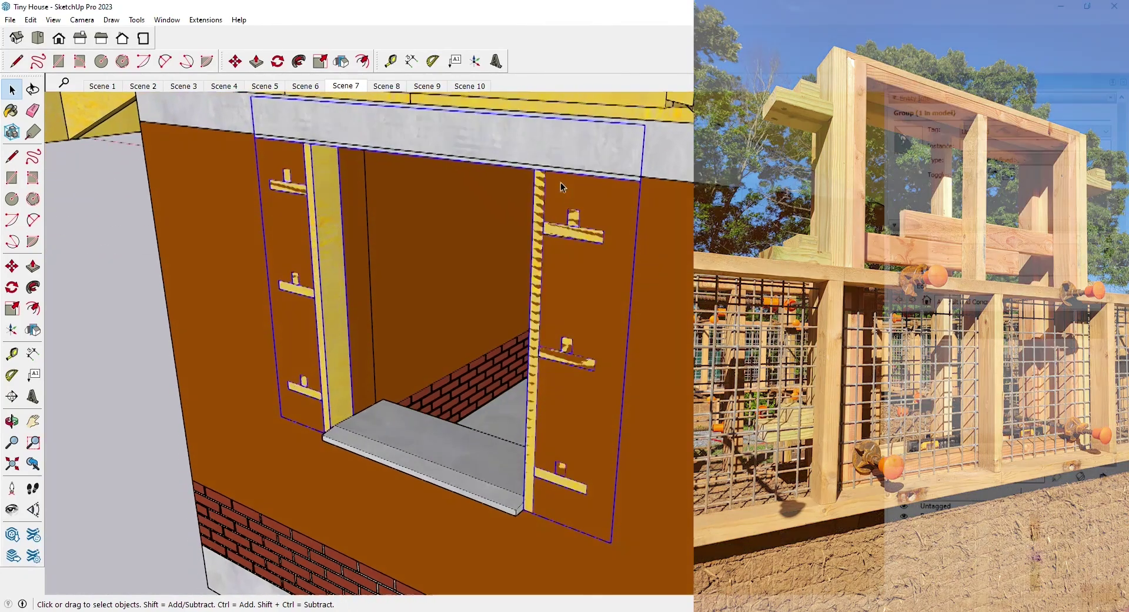
scroll(338, 167, up, 1)
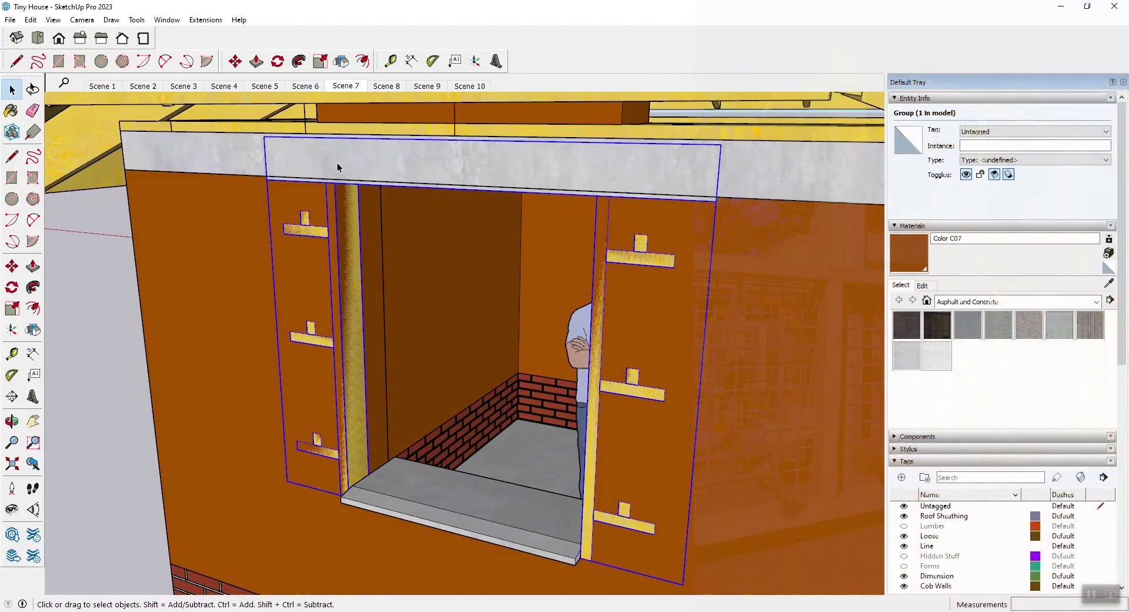
middle_drag(310, 186, 303, 186)
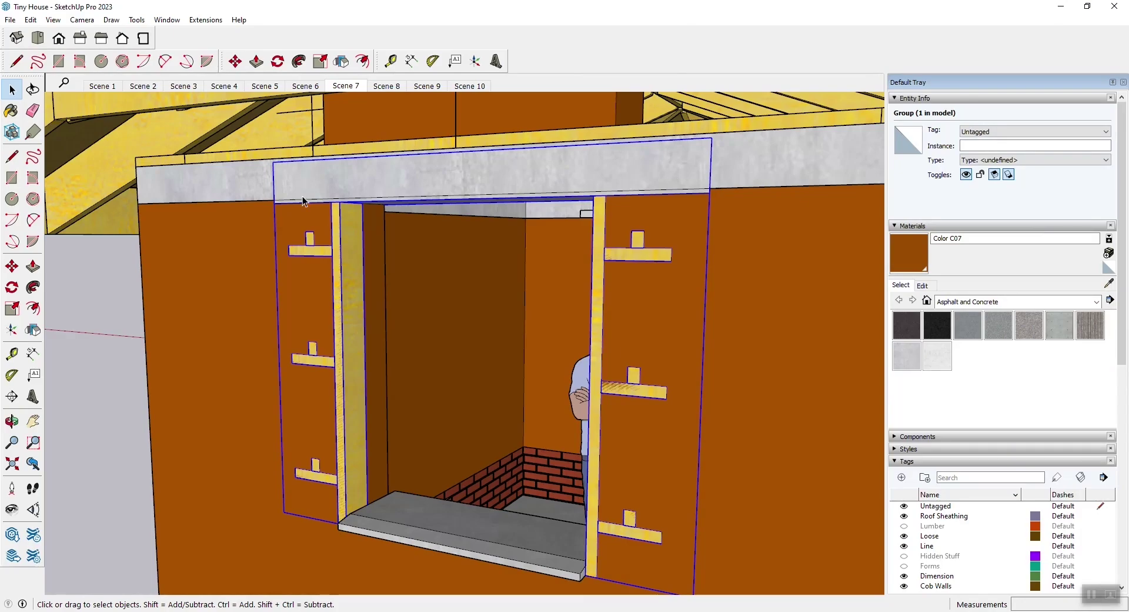
middle_drag(696, 174, 713, 235)
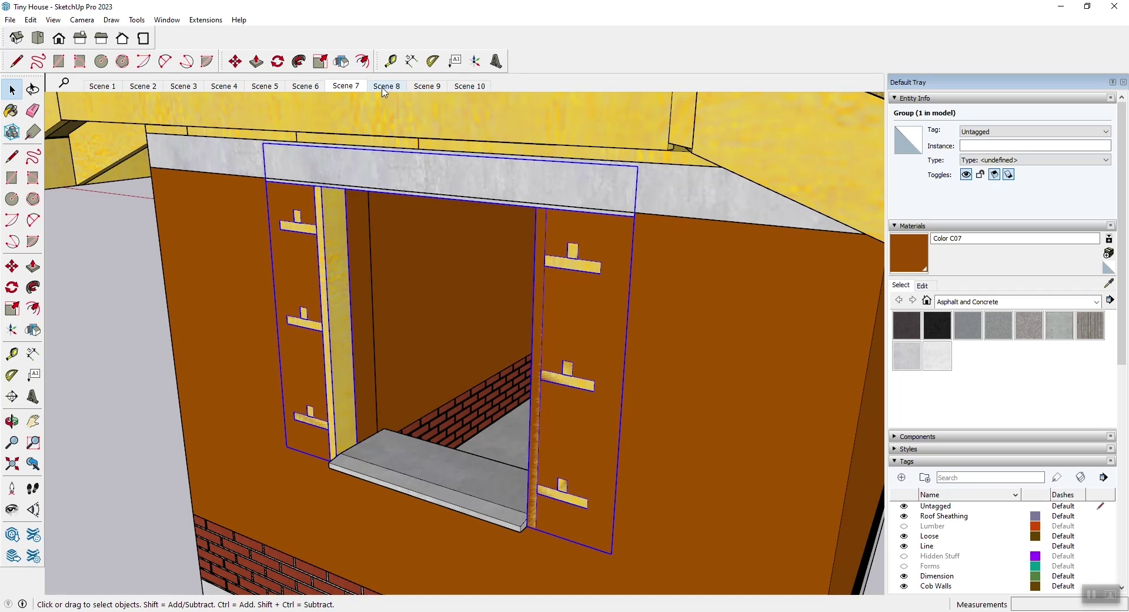
Revisit Scene 8, open Scene 9 and select the upper and lower boards of the double top plate between the rafters
click(383, 87)
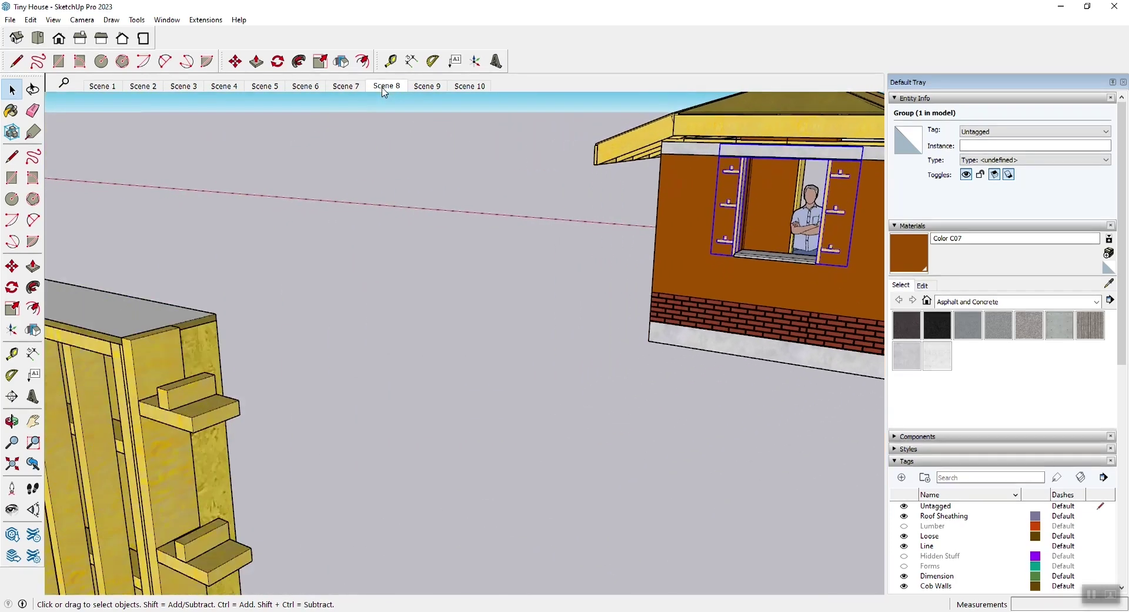
click(418, 87)
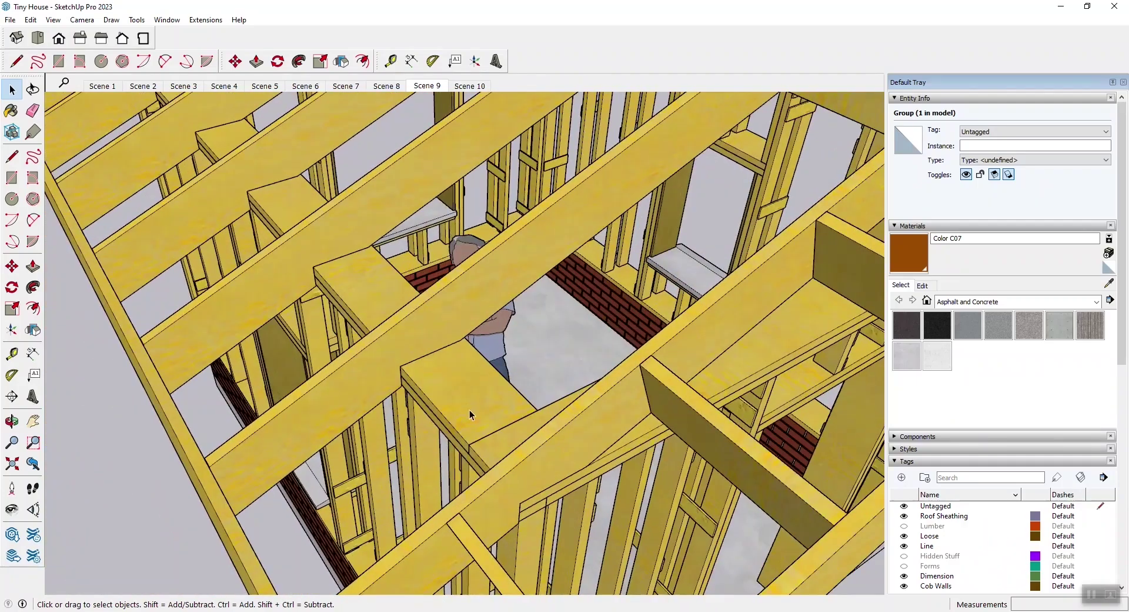
click(450, 411)
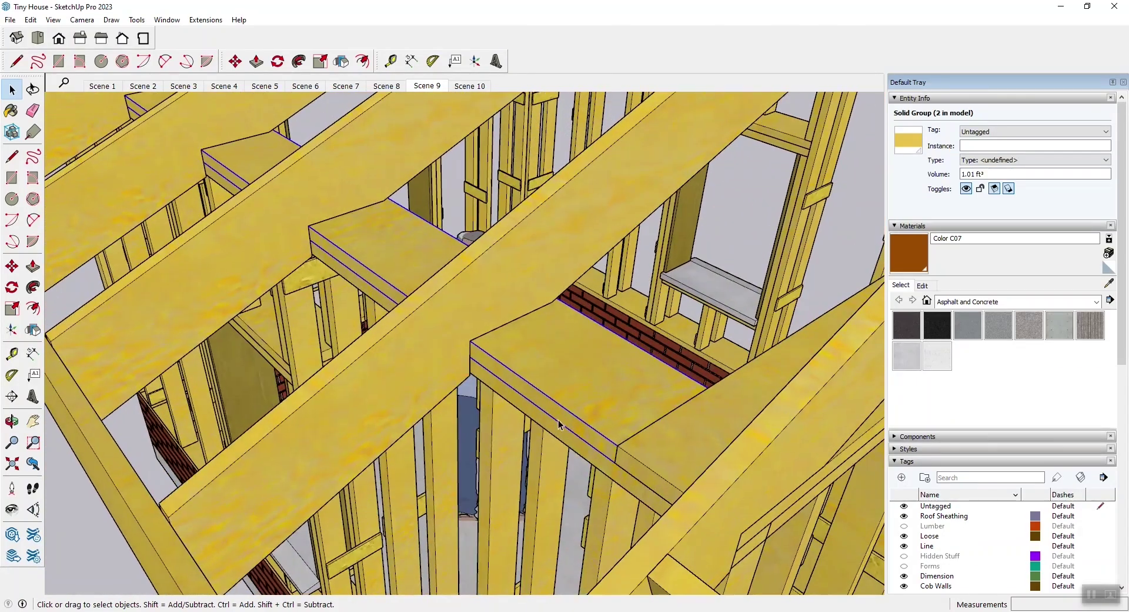
click(559, 422)
scroll(560, 421, up, 2)
scroll(567, 413, up, 3)
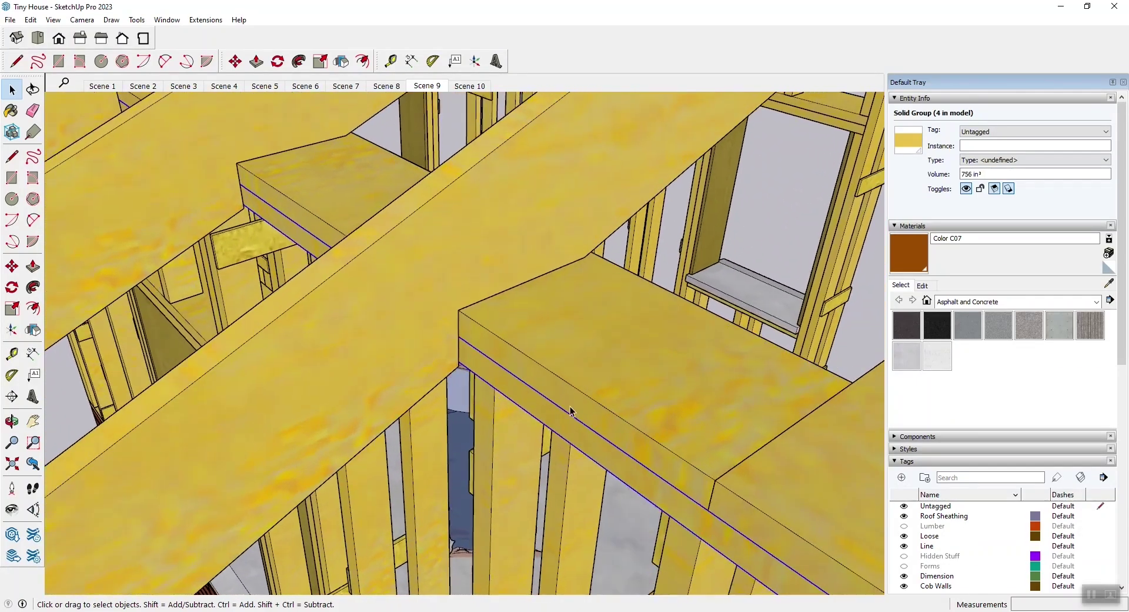
Examine the stacked boards of the double top plate and their joint above the wall studs
scroll(570, 410, up, 1)
scroll(568, 429, up, 1)
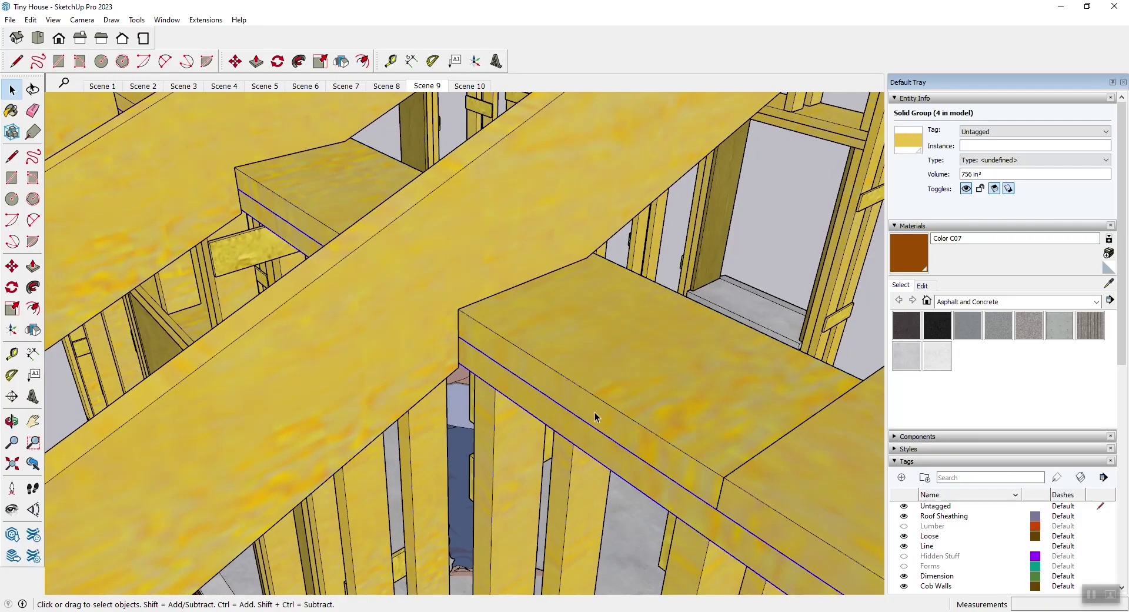
middle_drag(594, 412, 546, 445)
scroll(578, 438, down, 6)
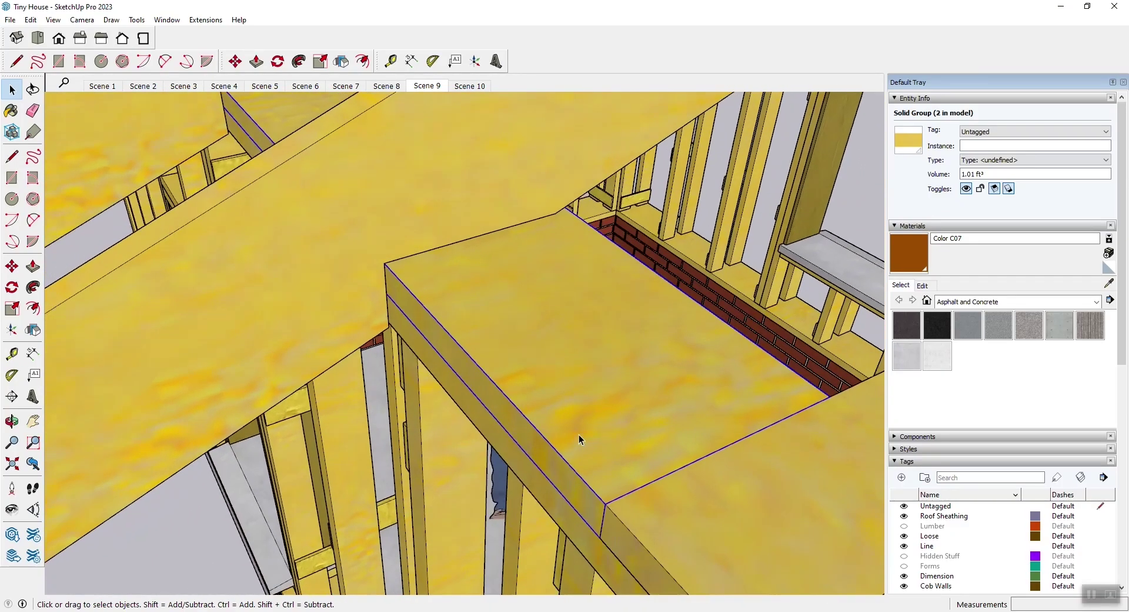
scroll(580, 440, down, 3)
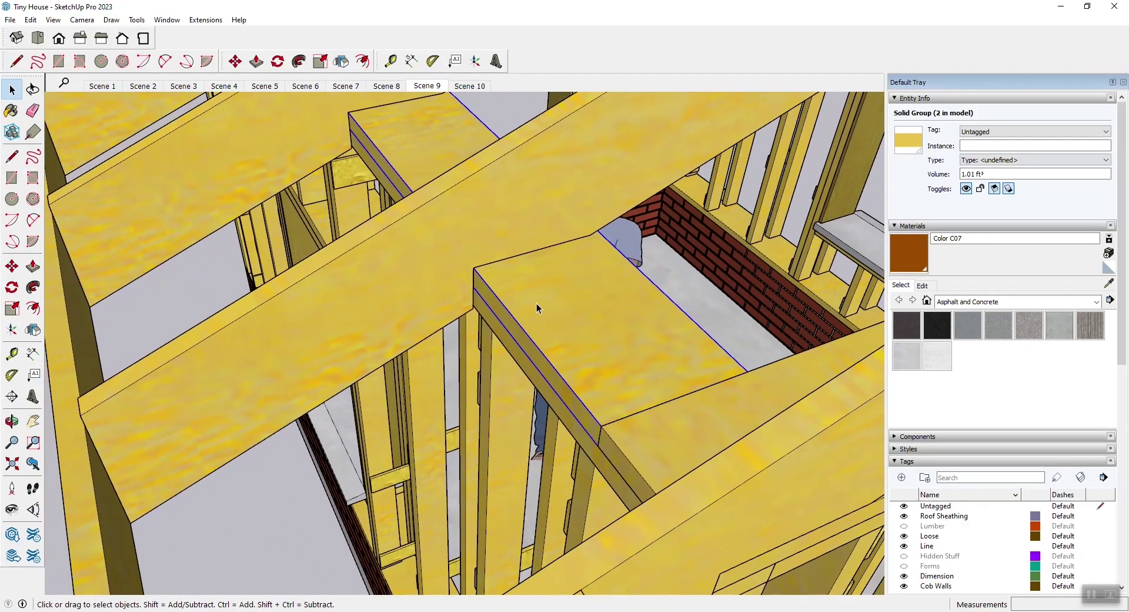
Select the roof rafter group and inspect where its rafters meet the double top plate
scroll(536, 304, down, 3)
middle_drag(536, 302, 506, 268)
click(506, 267)
scroll(506, 267, up, 5)
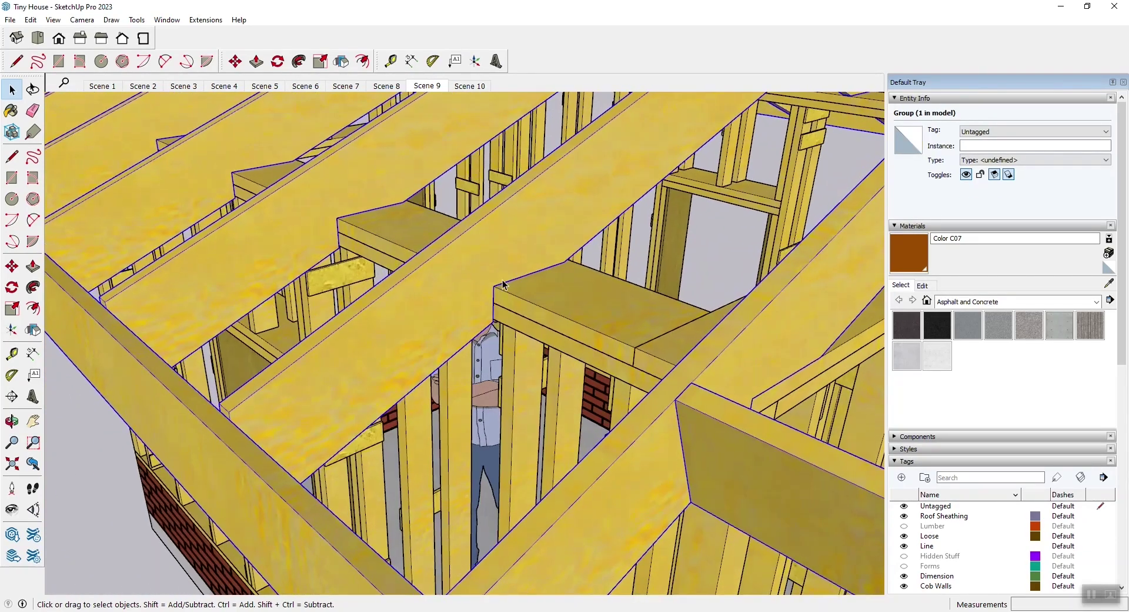
Open Scene 10 and inspect the timber top plate lying on the concrete bond beam at the wall corner
click(470, 86)
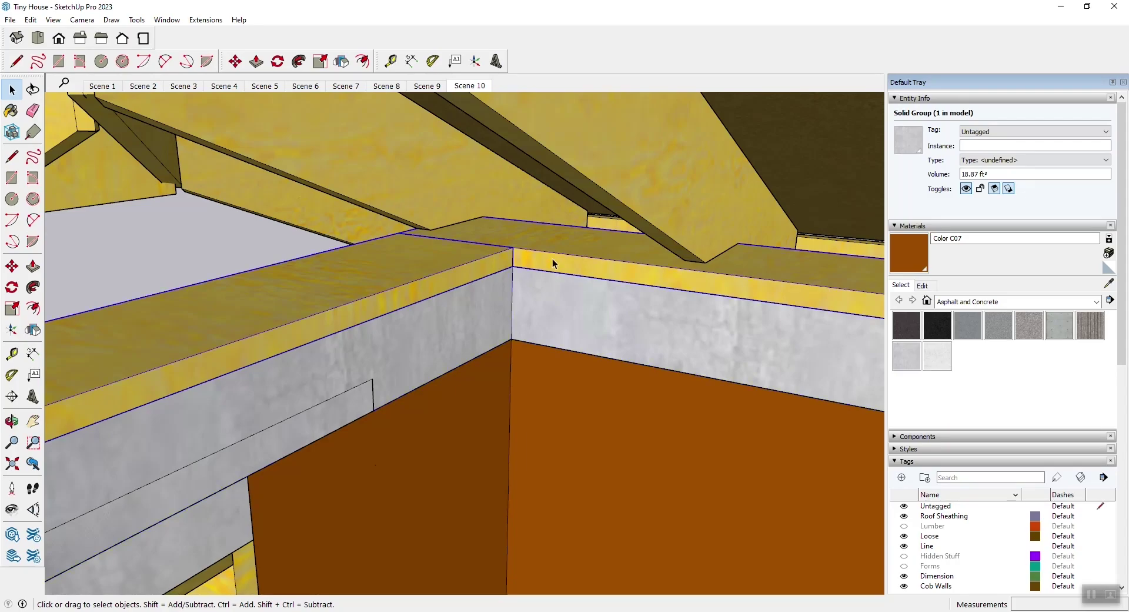
scroll(553, 258, up, 5)
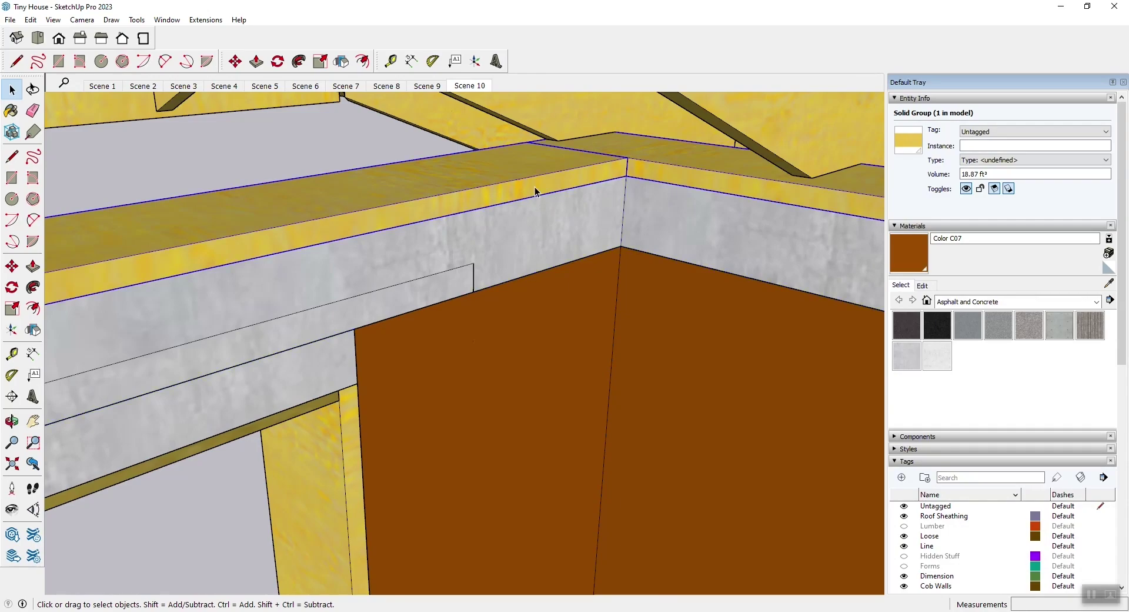
Select the timber top plate, the concrete bond beam and the roof group in turn to inspect how they meet at the wall corner
click(587, 176)
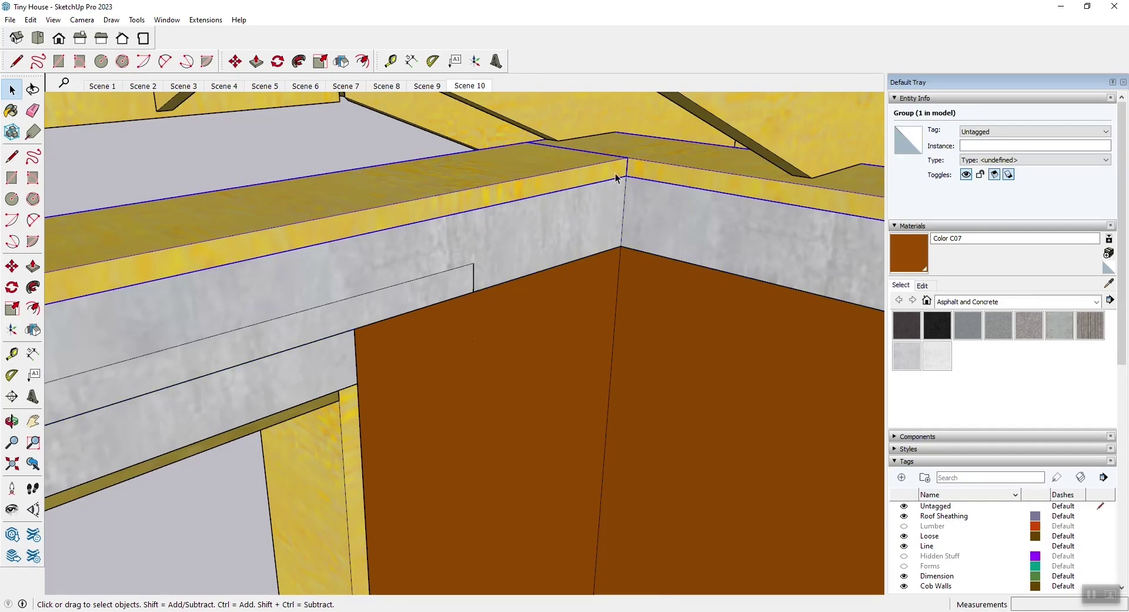
click(433, 87)
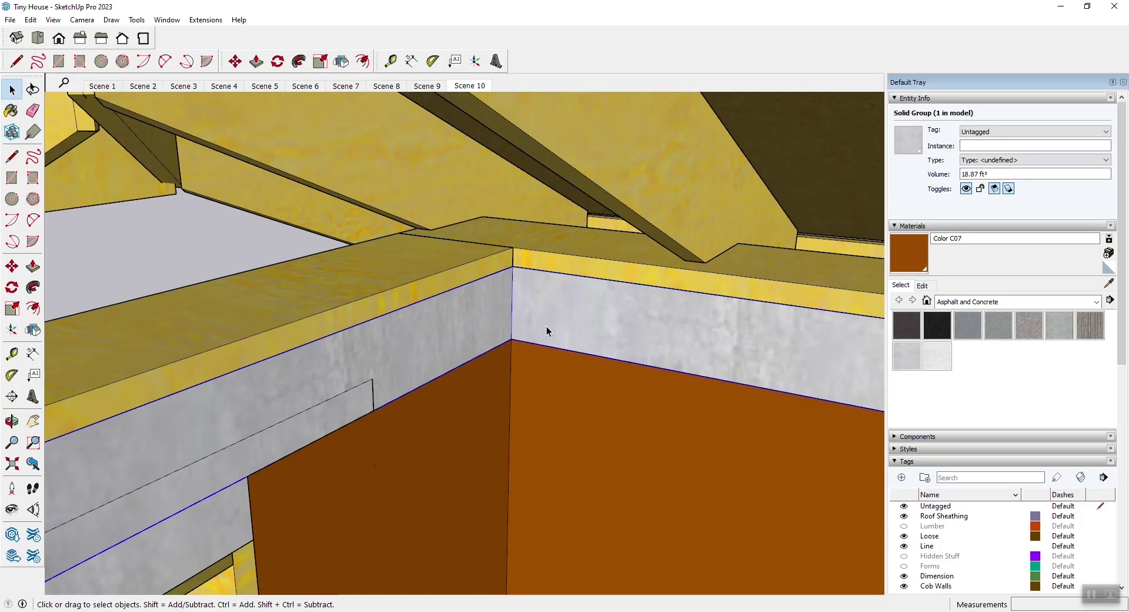
click(403, 286)
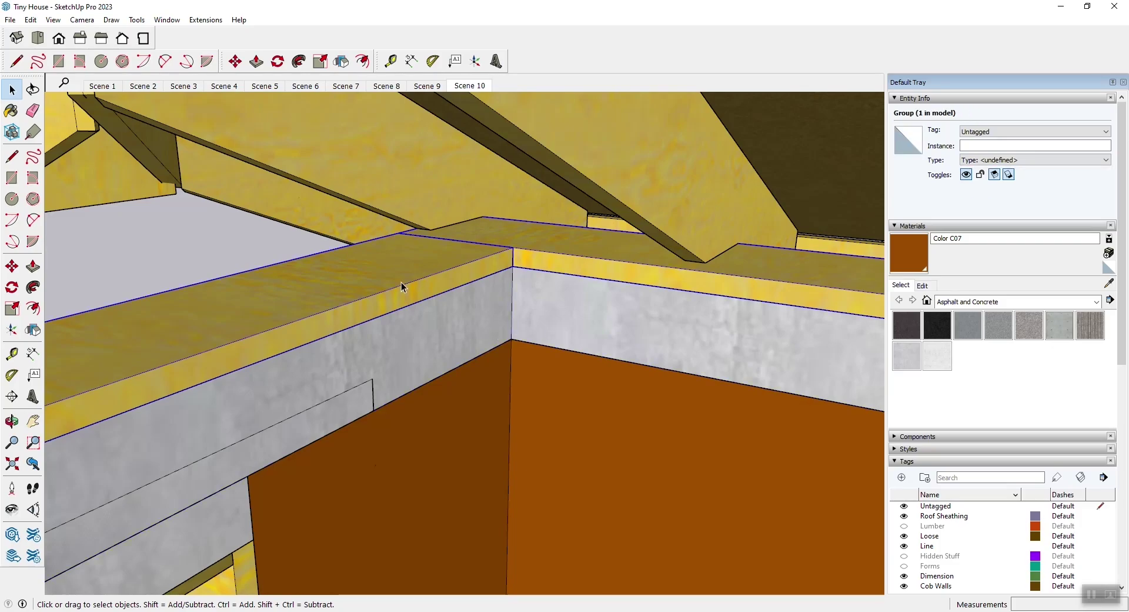
scroll(468, 258, up, 3)
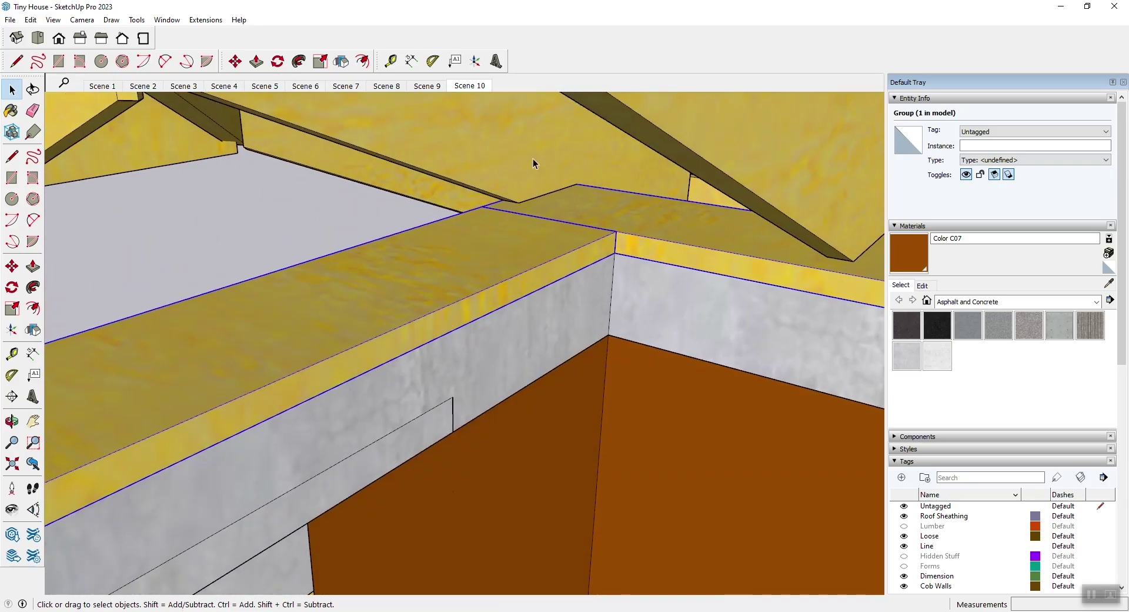
click(532, 158)
scroll(500, 152, down, 1)
Return to Scene 1, select the cob walls, clear the selection and compare the exteriors of the stud-framed and cob houses
click(121, 86)
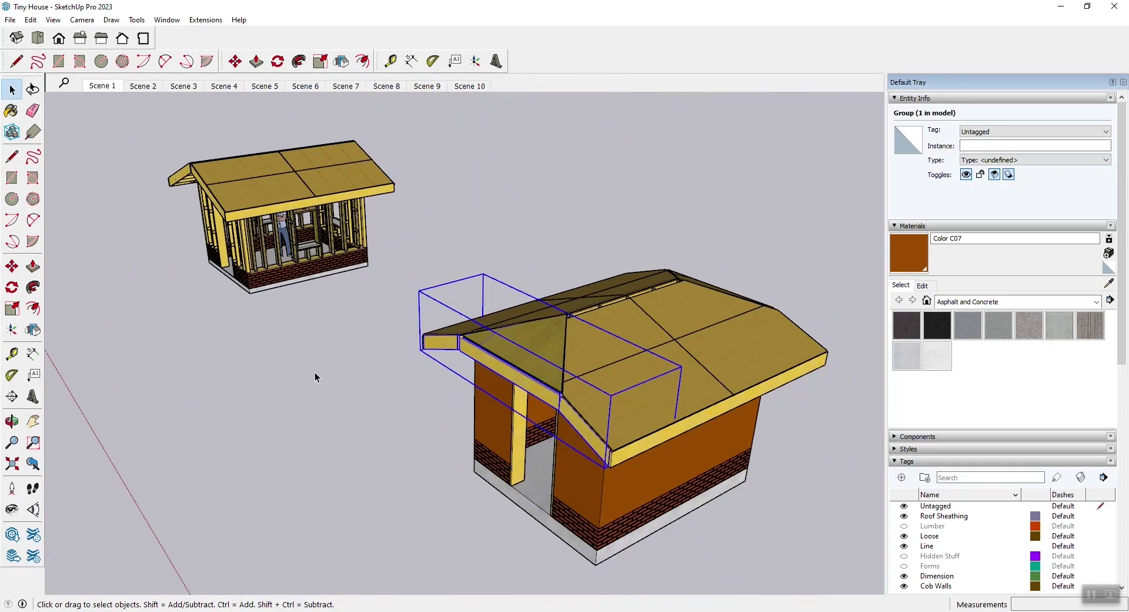
click(320, 383)
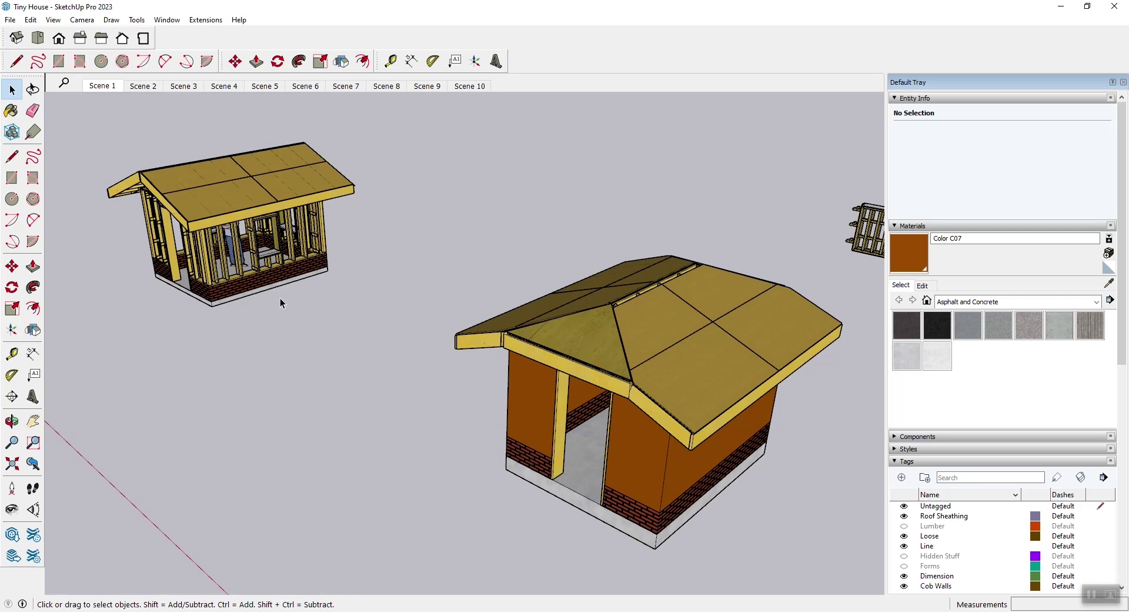
click(534, 412)
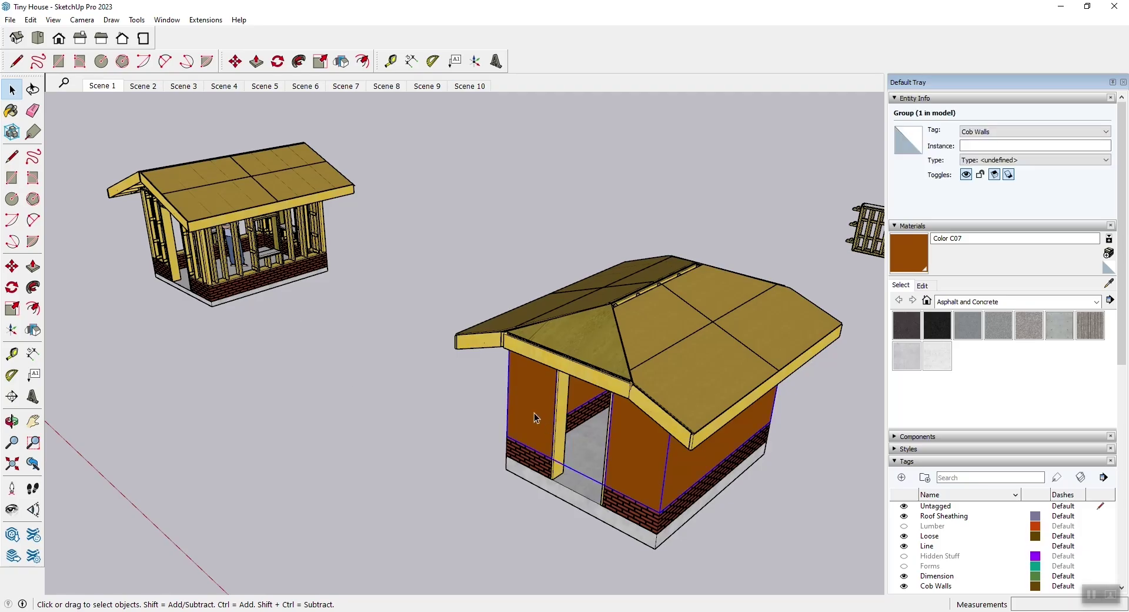
click(260, 301)
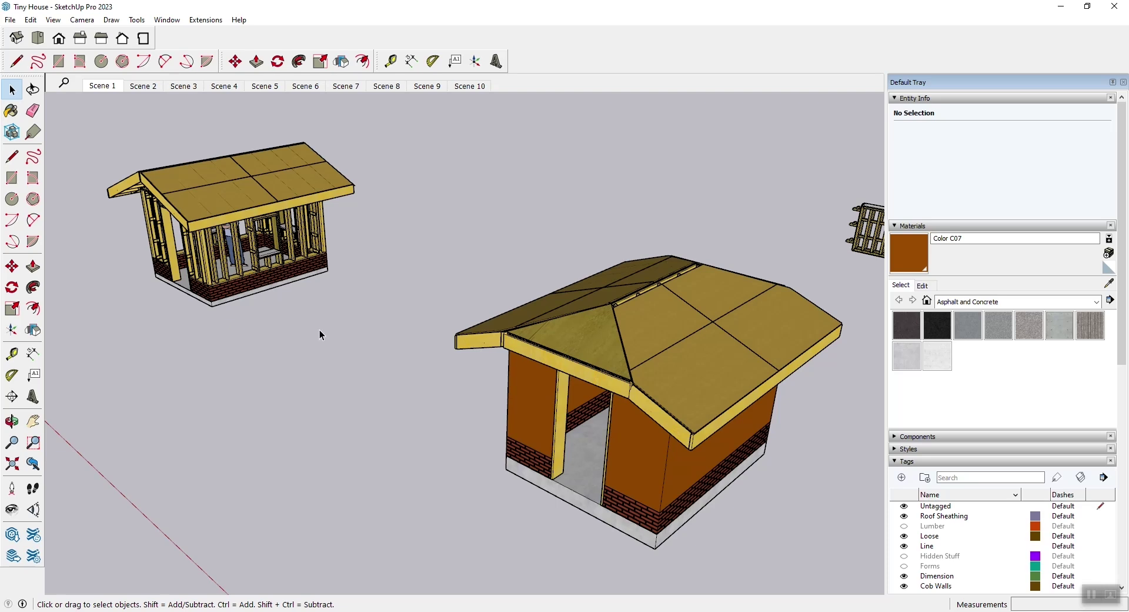
click(235, 195)
click(110, 141)
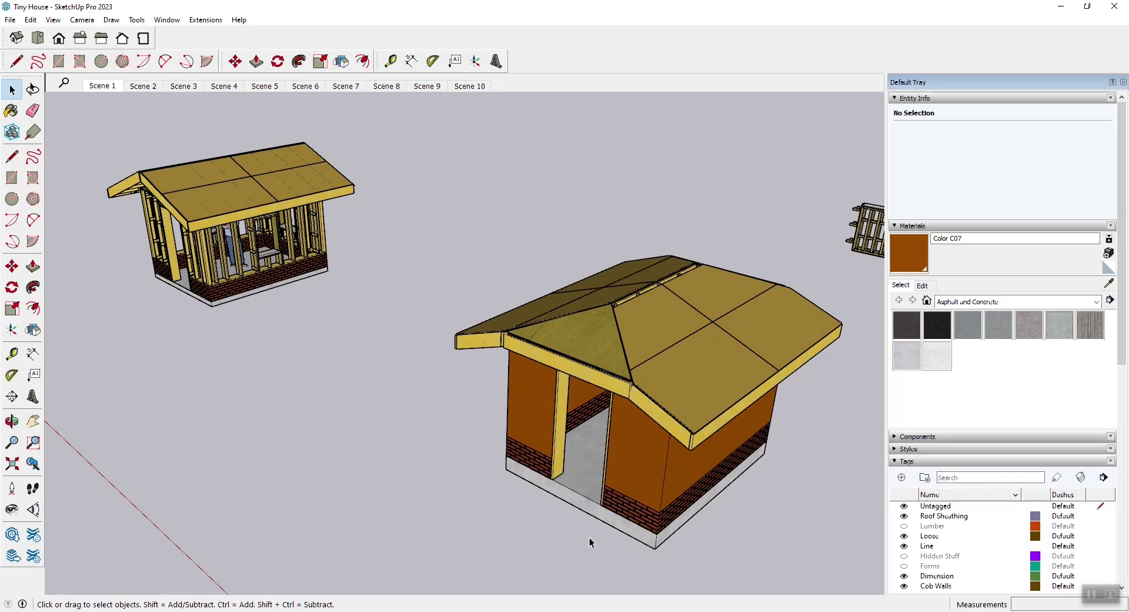
scroll(574, 535, down, 2)
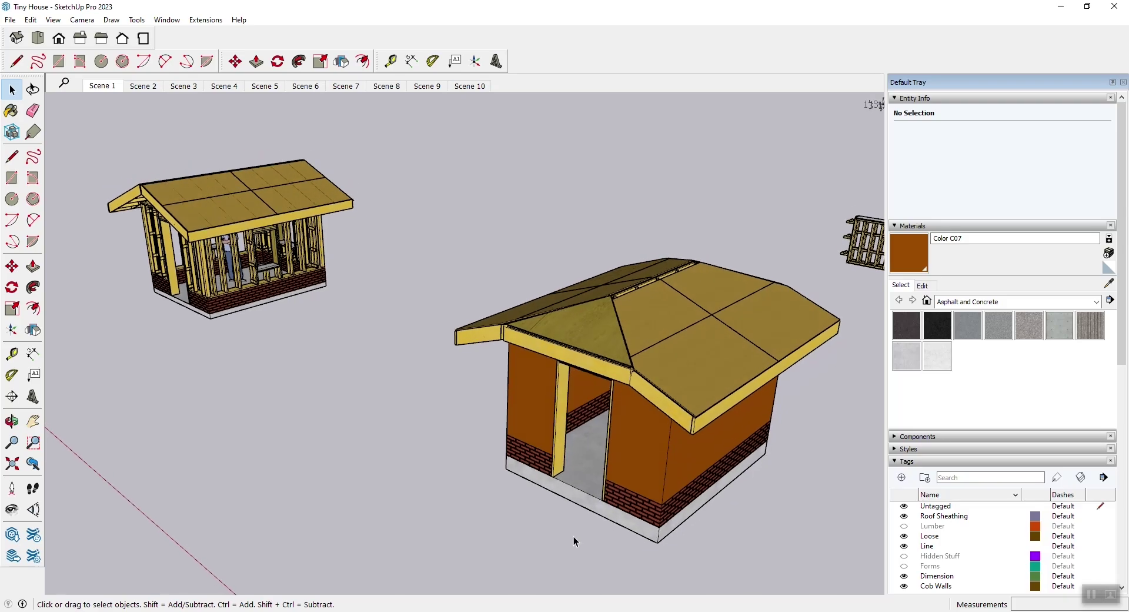
scroll(573, 535, down, 2)
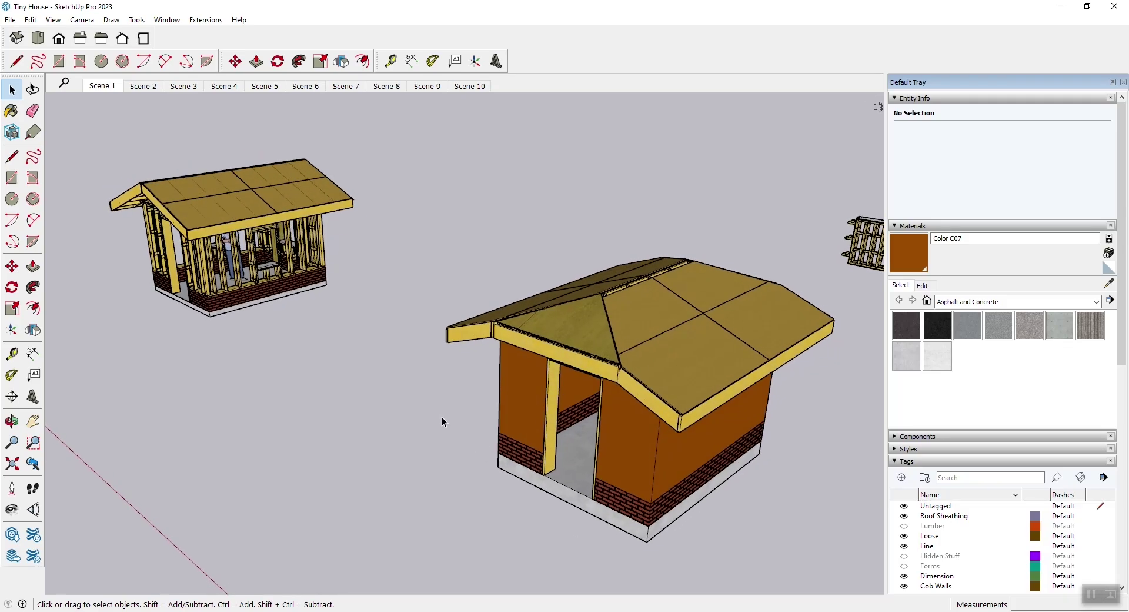